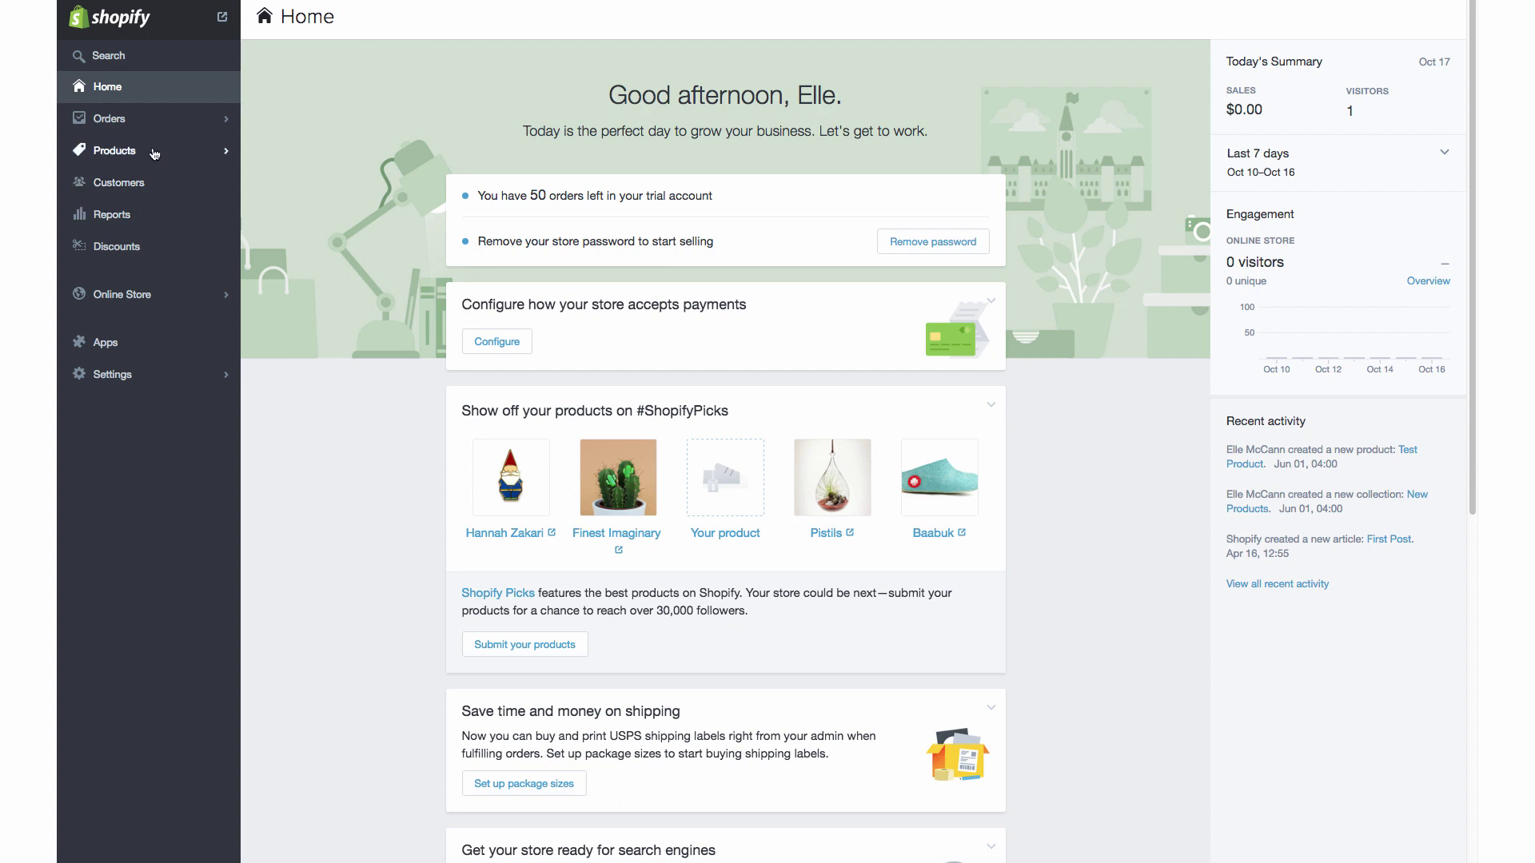
- Go to the Products list from the Shopify admin sidebar
left_click(155, 152)
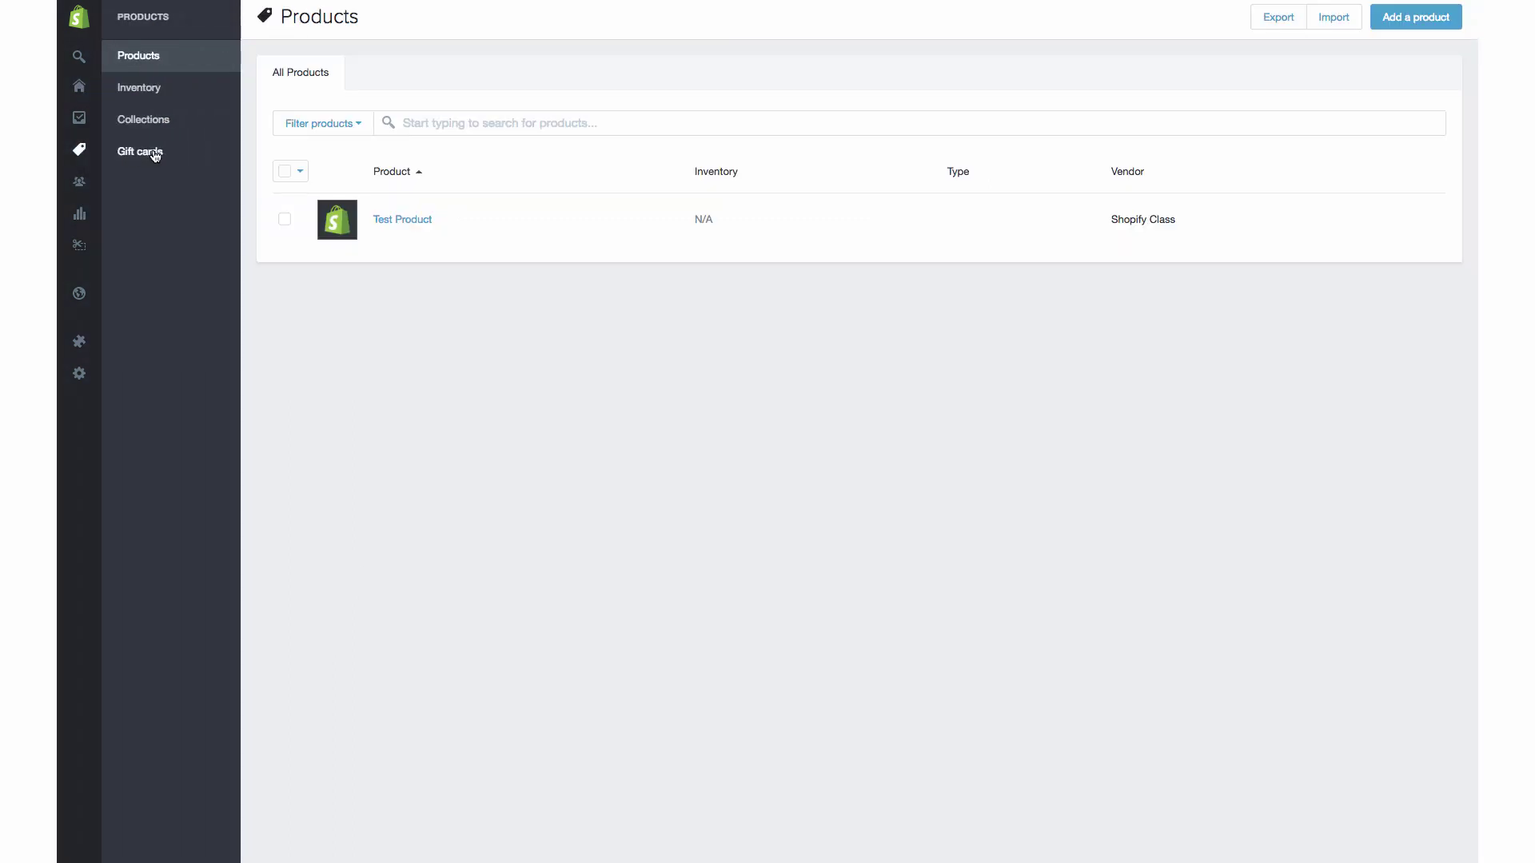
- Open Test Product in the editor and view it in the online store
left_click(415, 226)
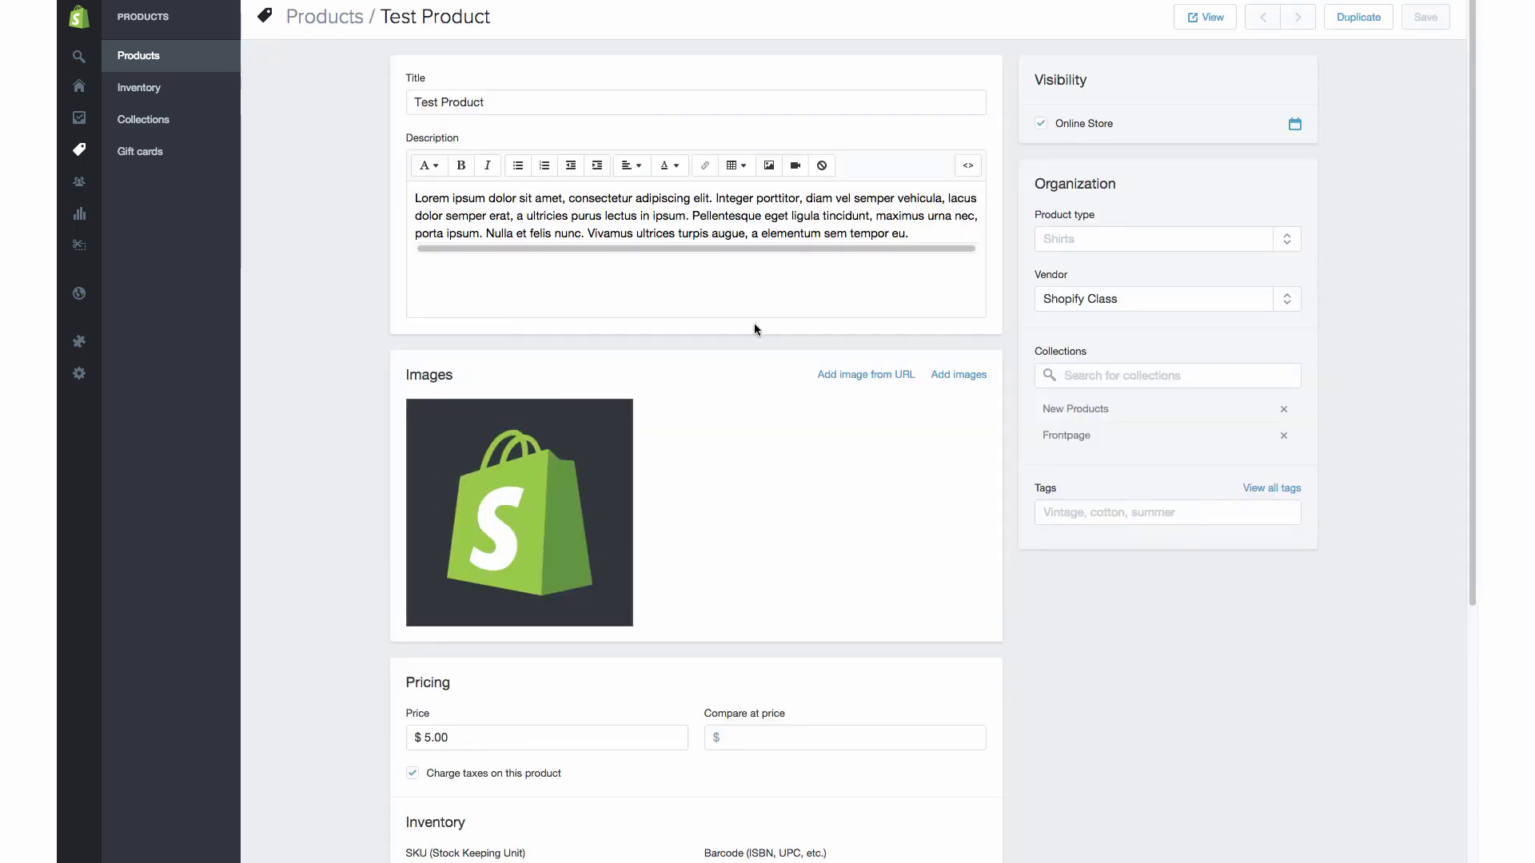
left_click(1217, 21)
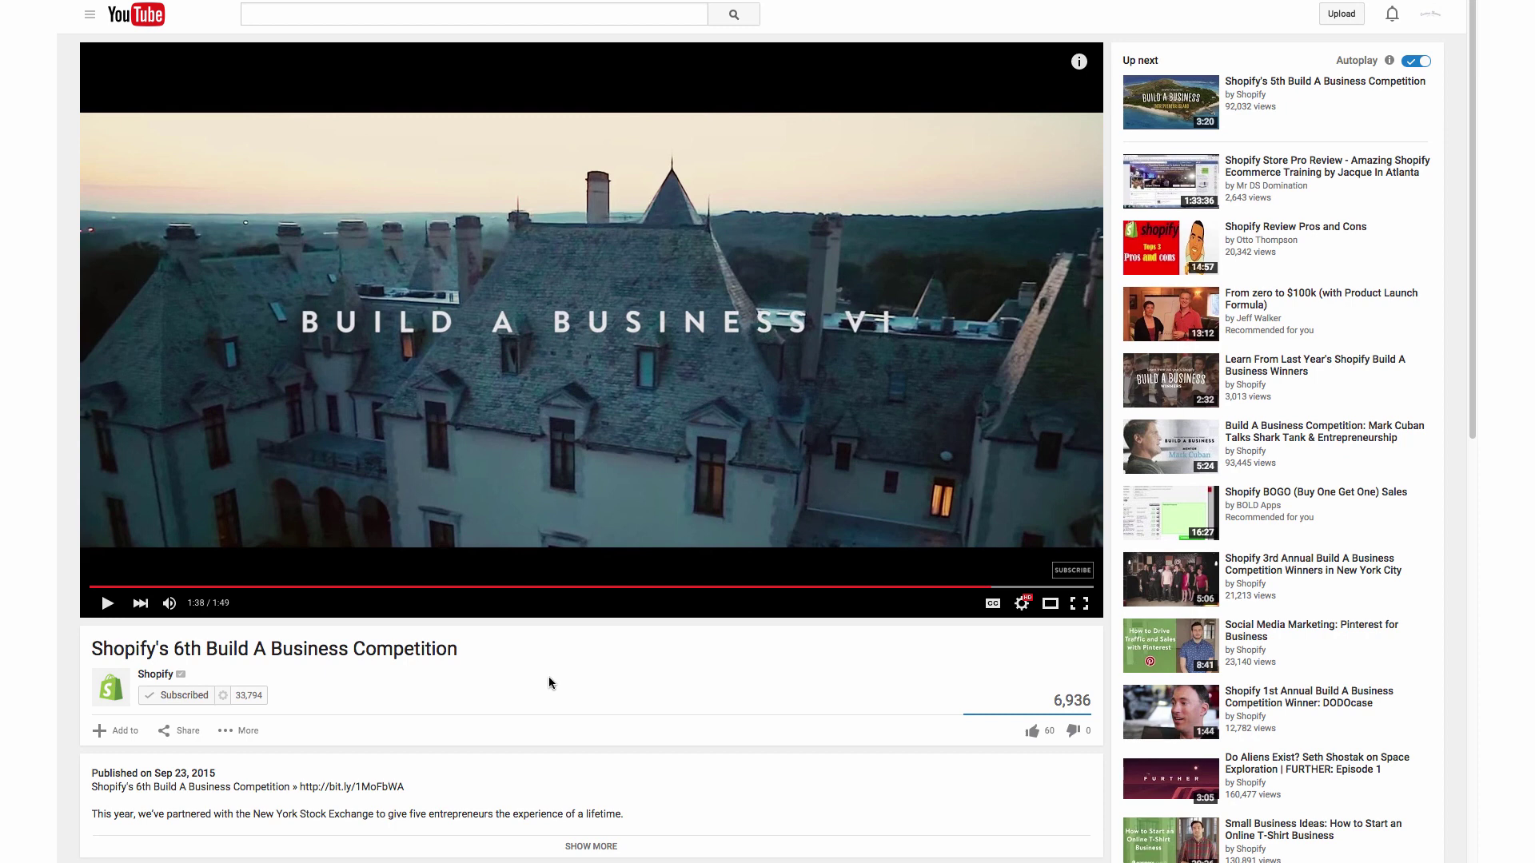
- Show the video's Share > Embed code with the preview and all embed options
scroll(548, 677, "down", 1)
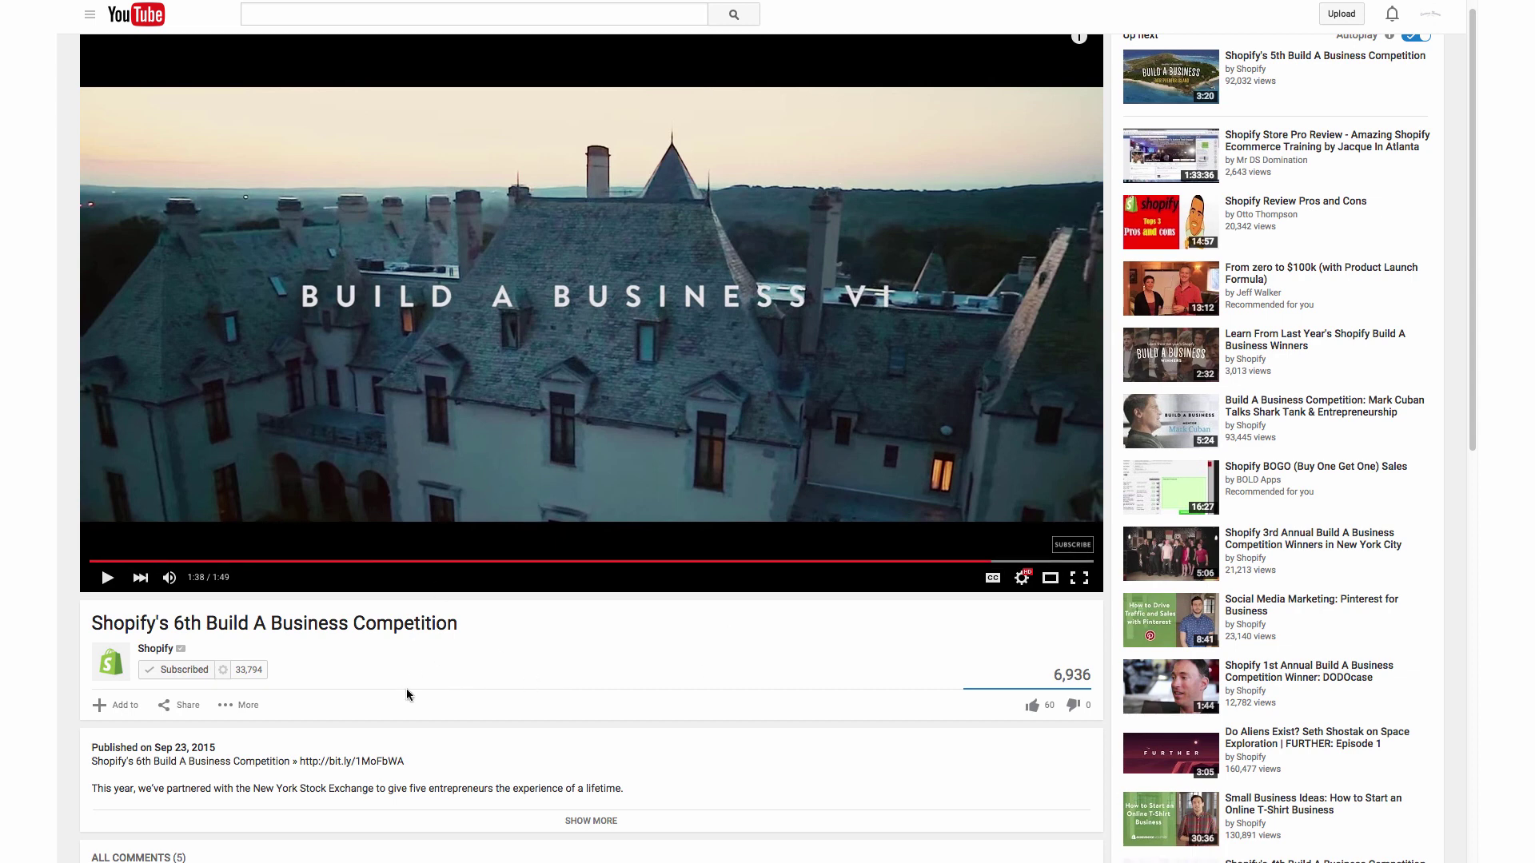
left_click(186, 709)
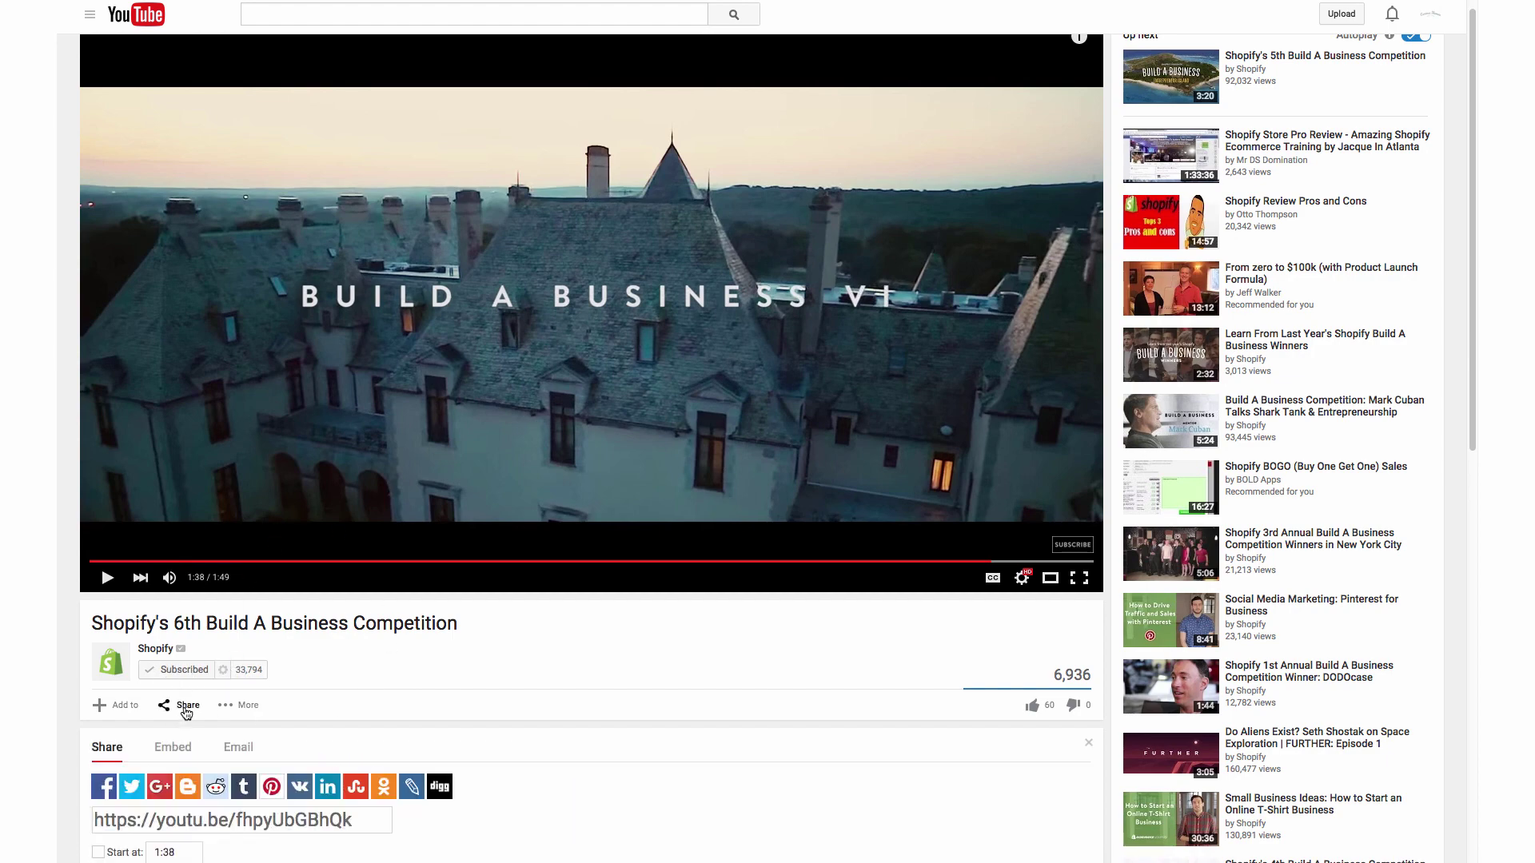
scroll(538, 808, "down", 1)
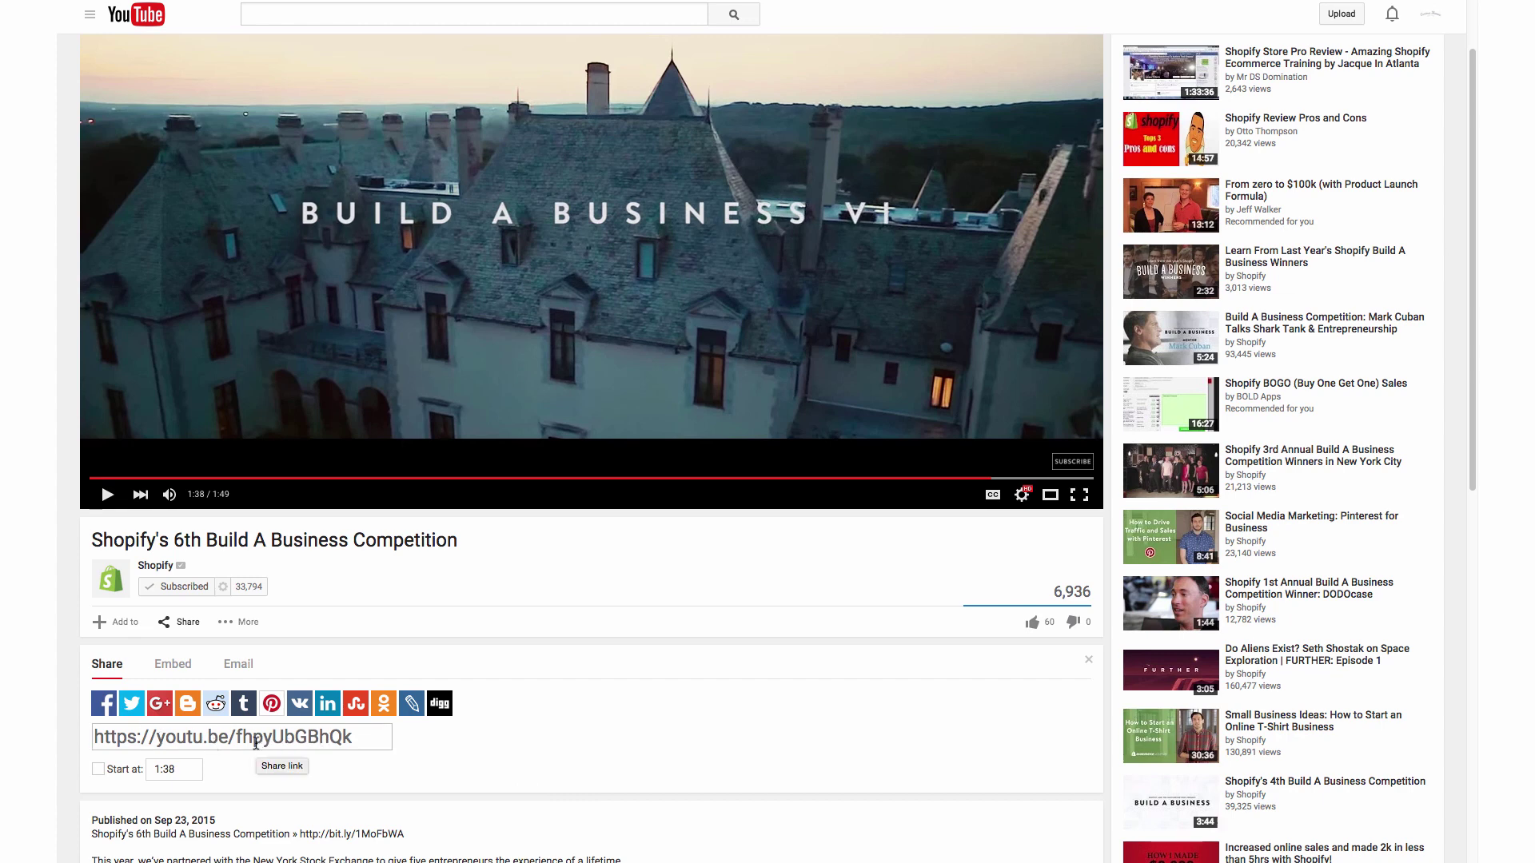
left_click(170, 677)
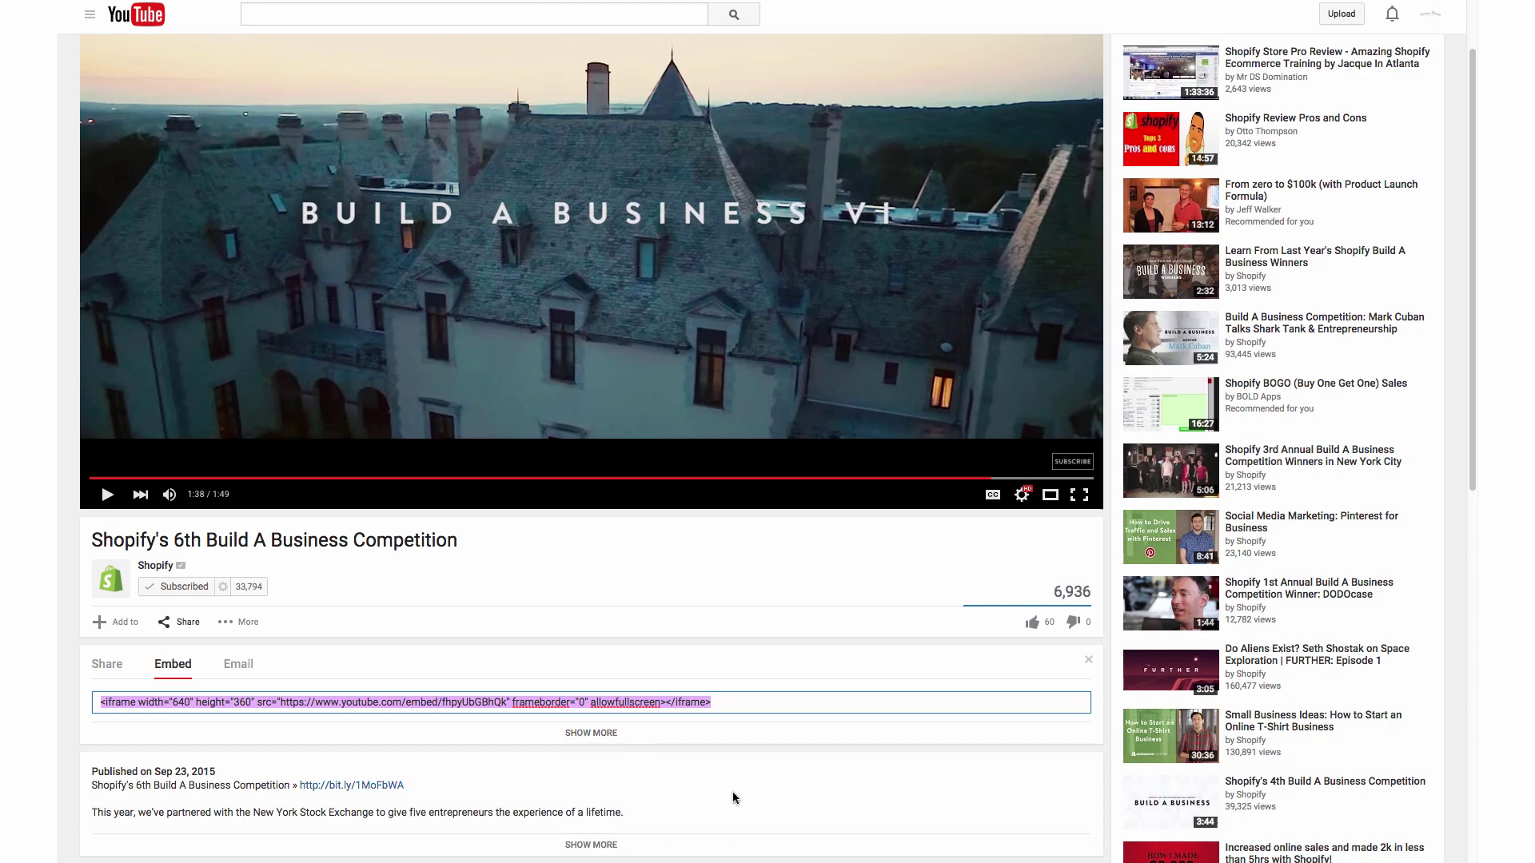
left_click(591, 734)
- Turn off suggested videos and video title/player actions, keeping privacy-enhanced mode off
scroll(892, 772, "down", 4)
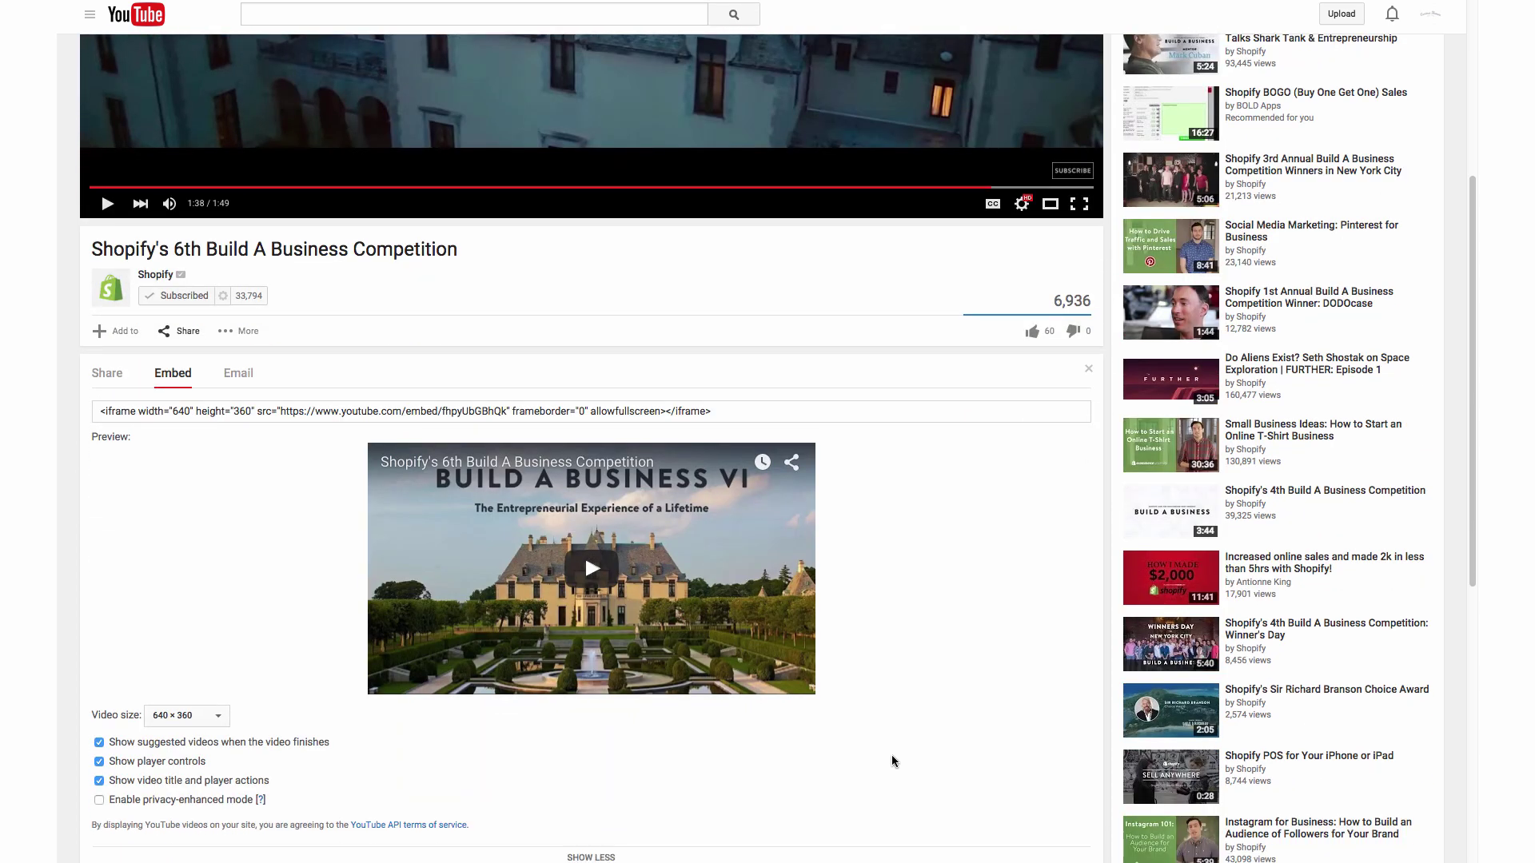
left_click(99, 743)
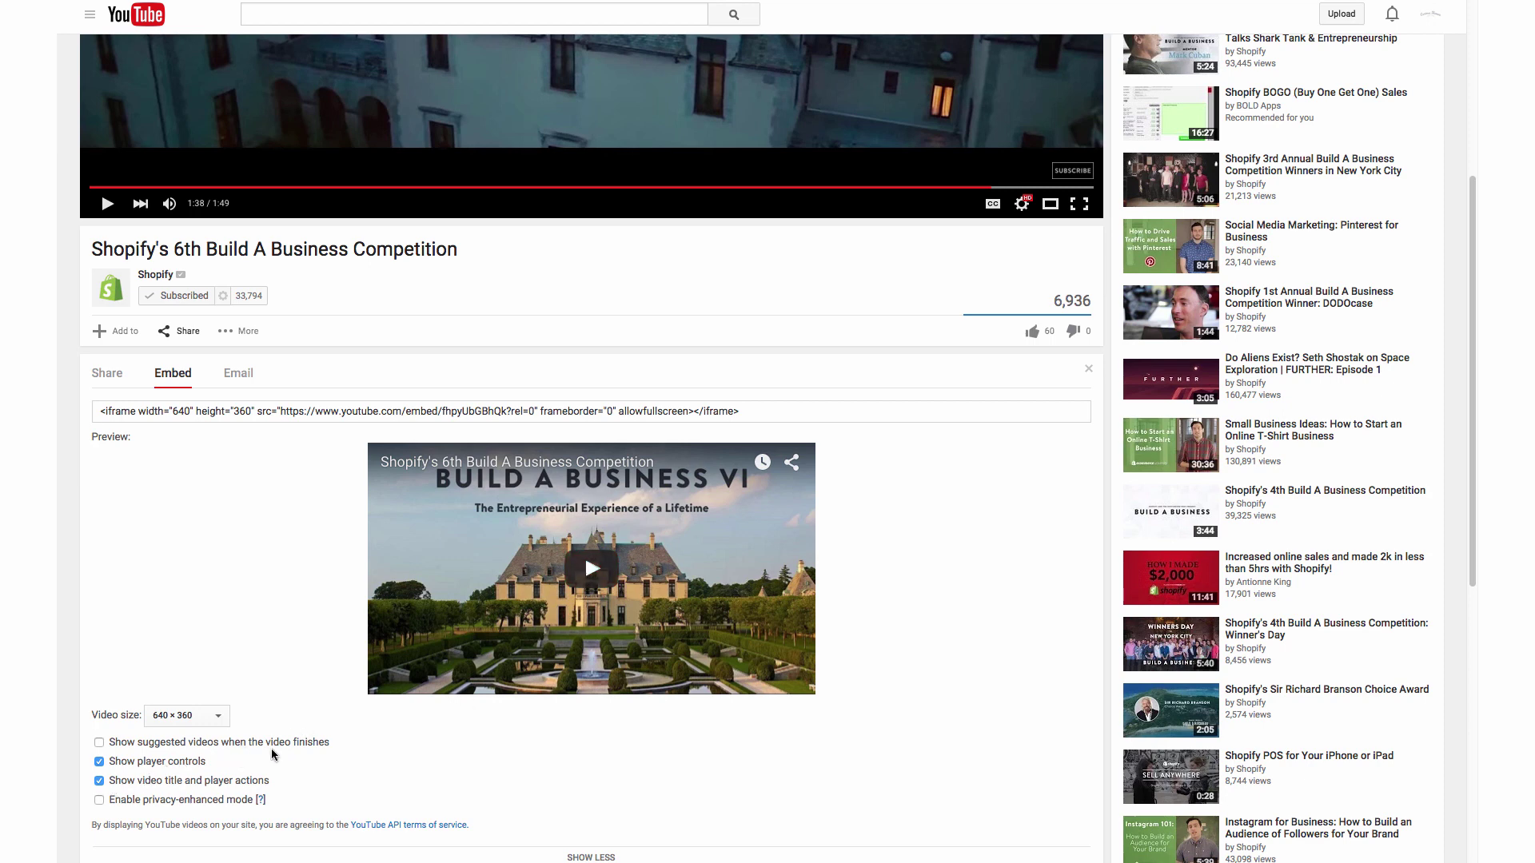
left_click(99, 784)
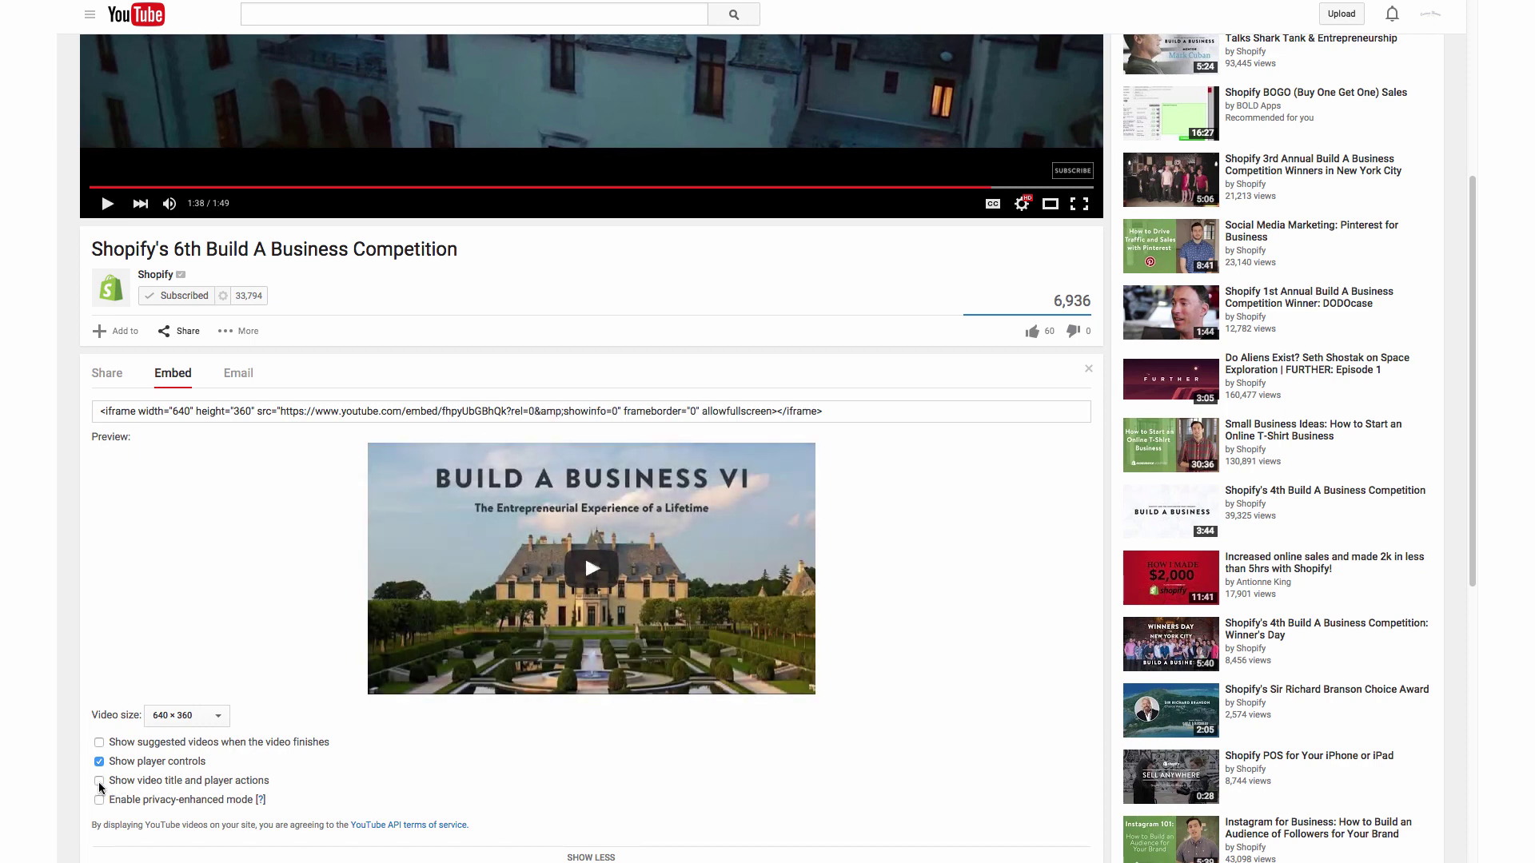
left_click(100, 782)
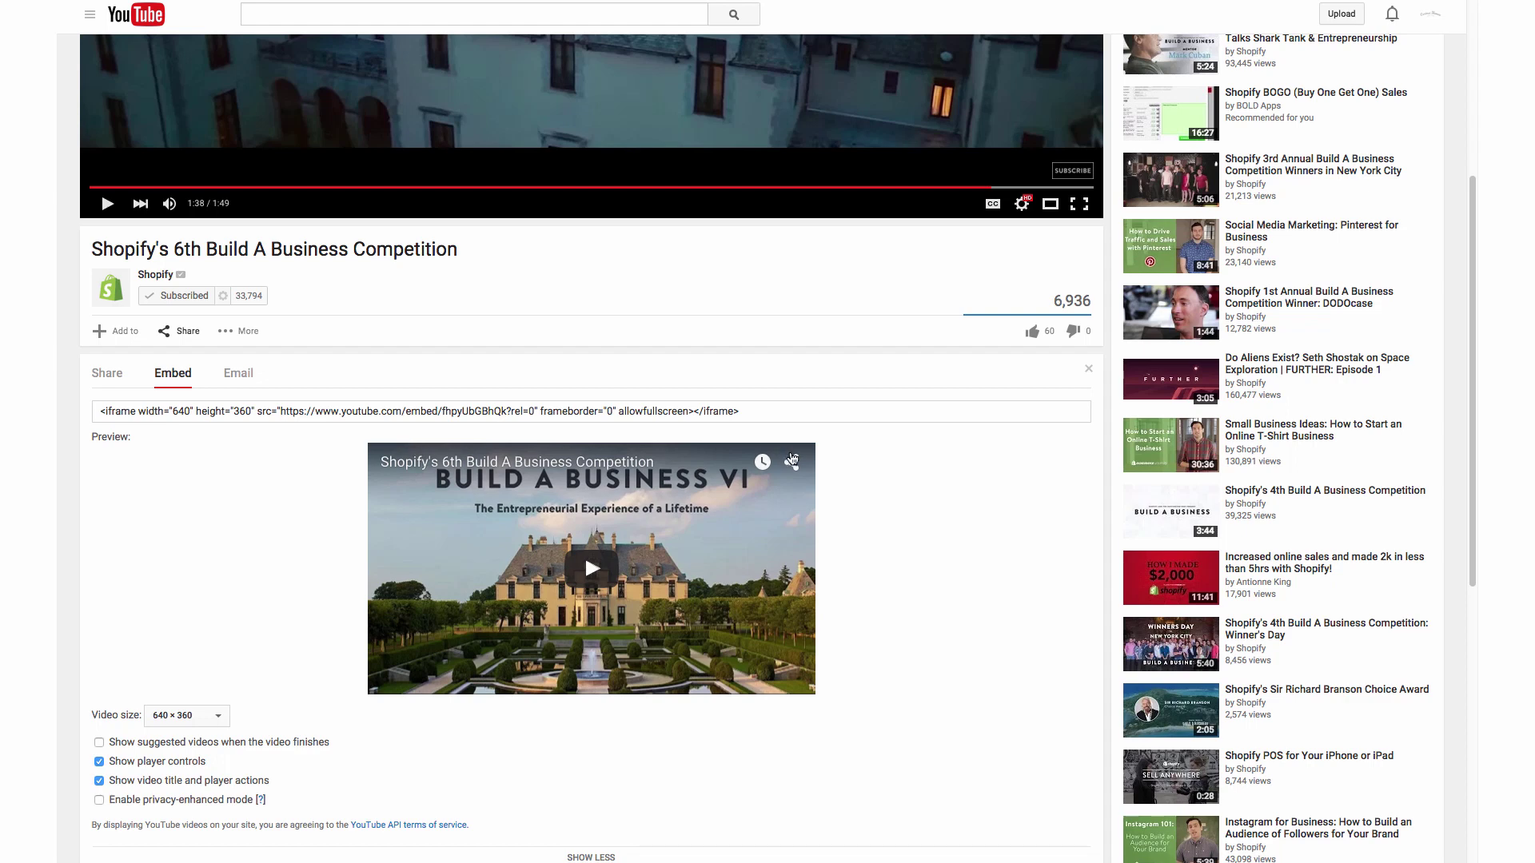
left_click(99, 799)
left_click(99, 800)
left_click(99, 780)
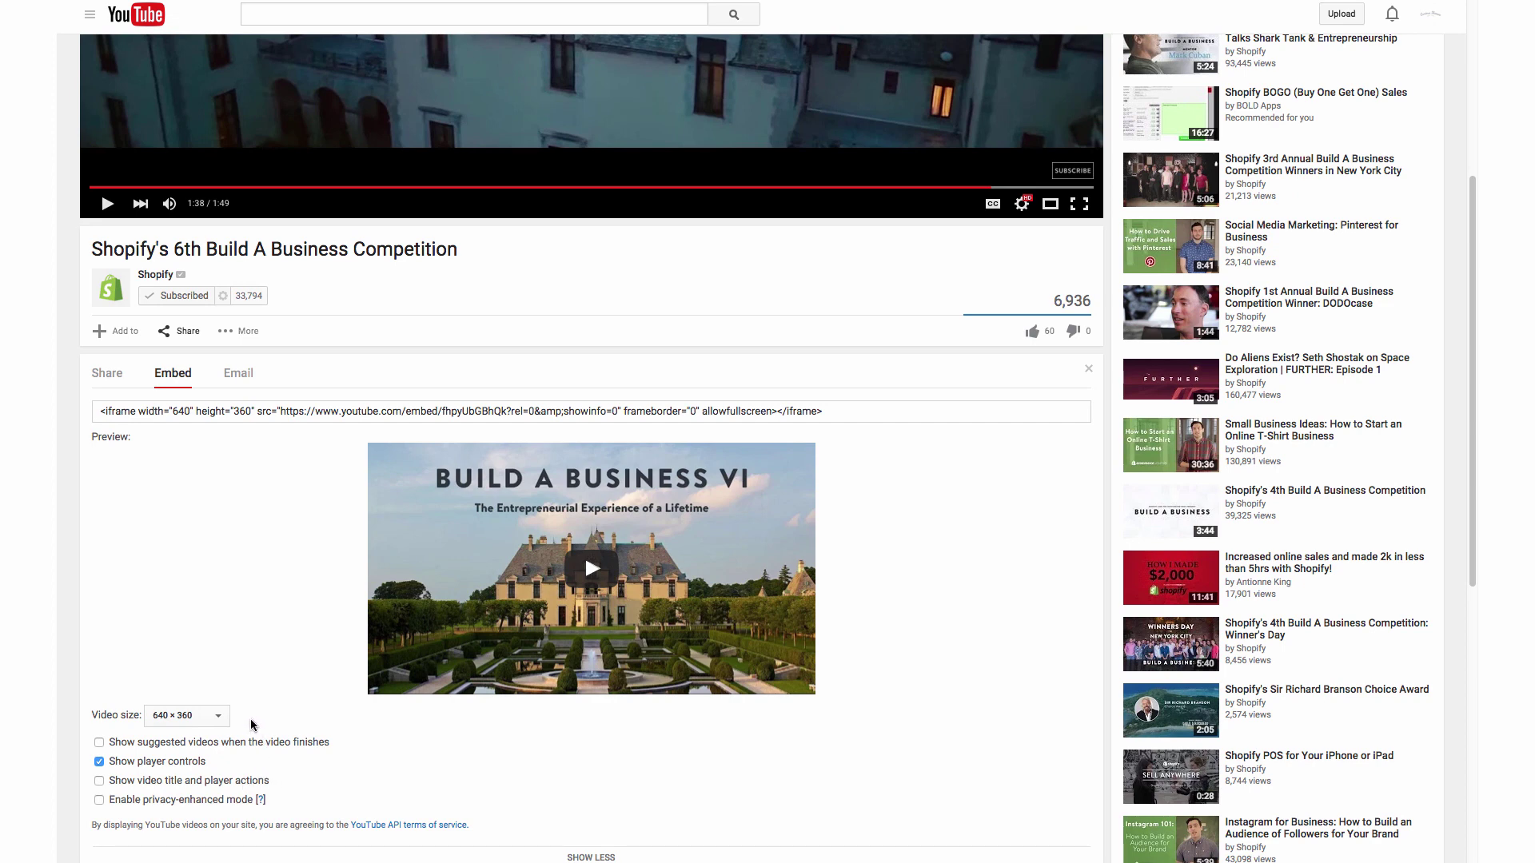
- Switch the embed's video size option to Custom size
left_click(210, 718)
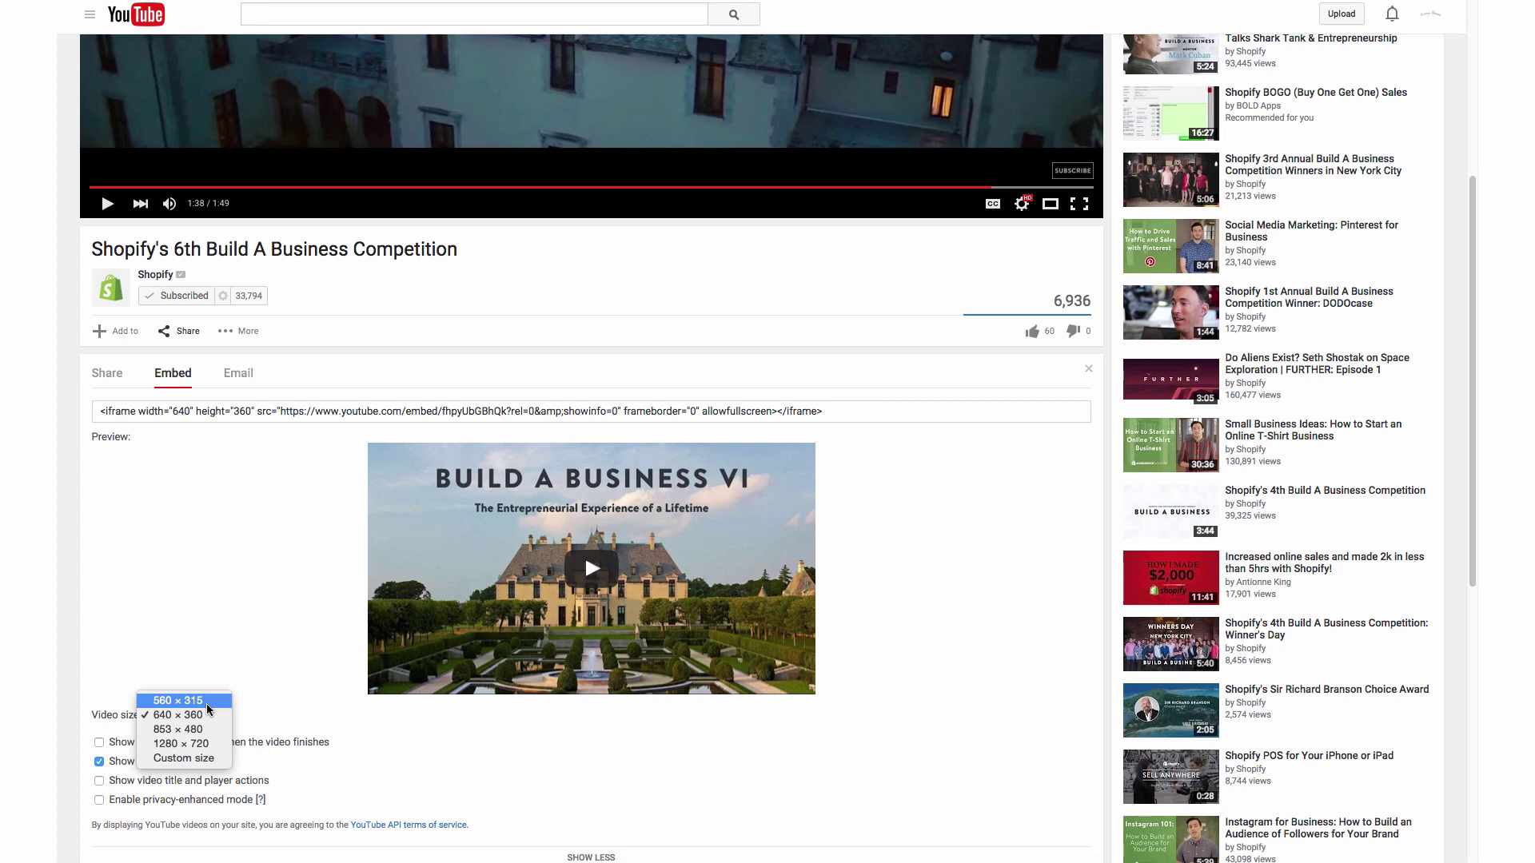
left_click(244, 690)
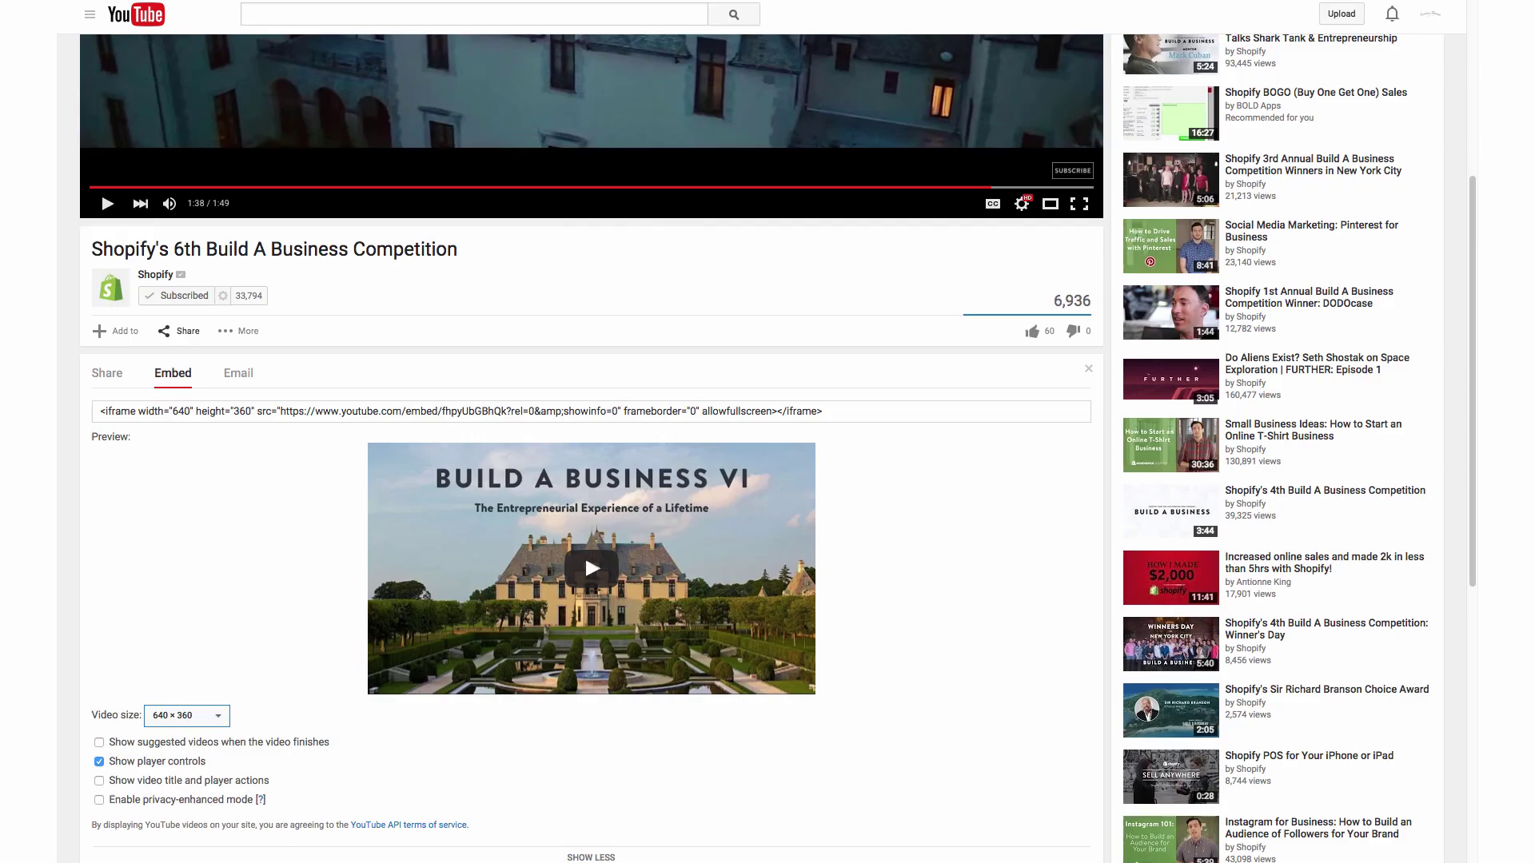
left_click(221, 716)
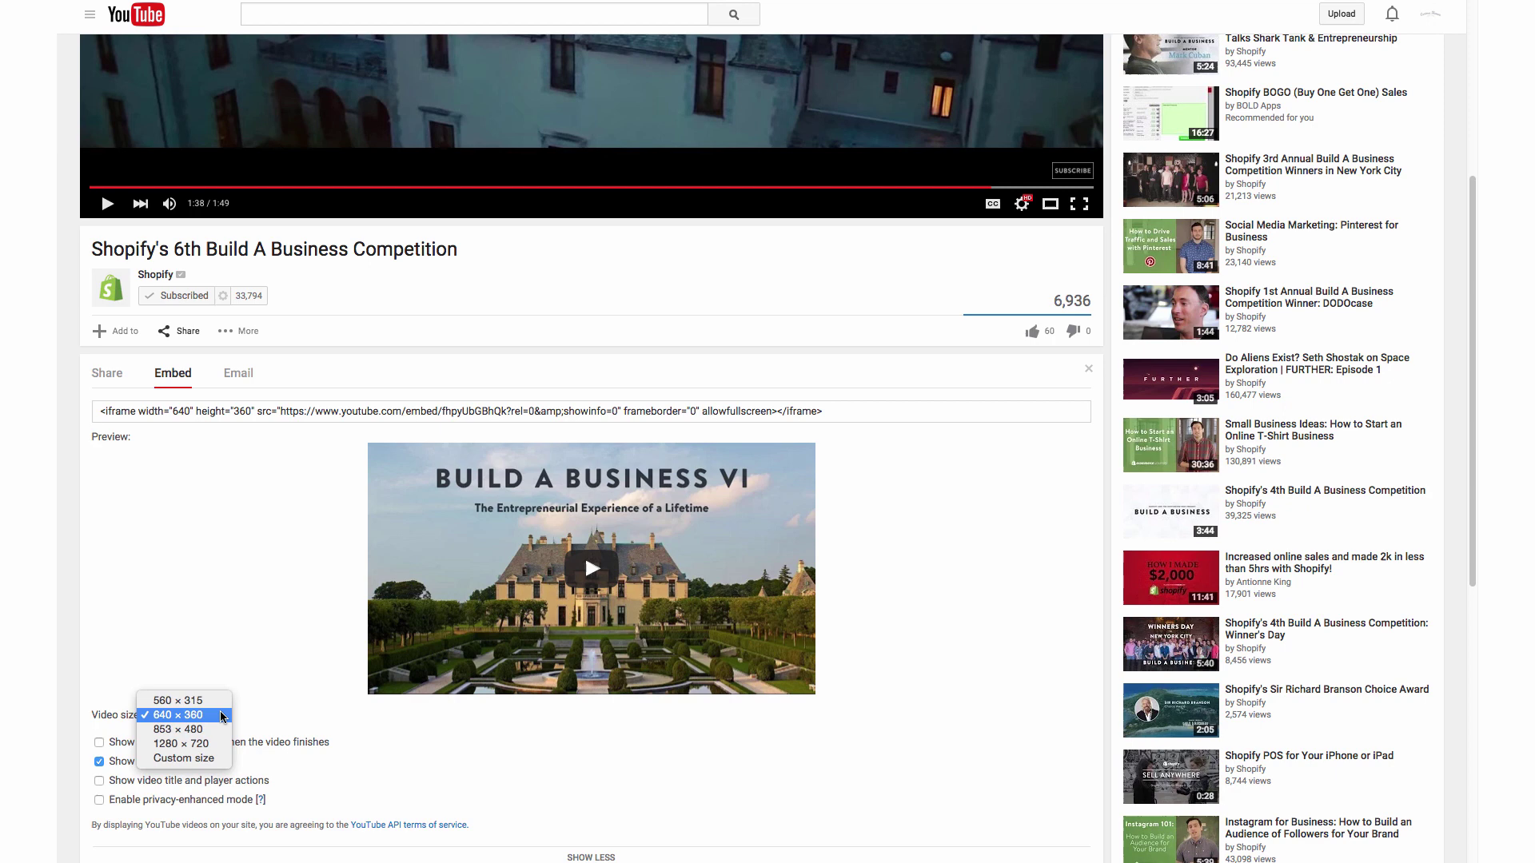
left_click(212, 759)
left_click(260, 716)
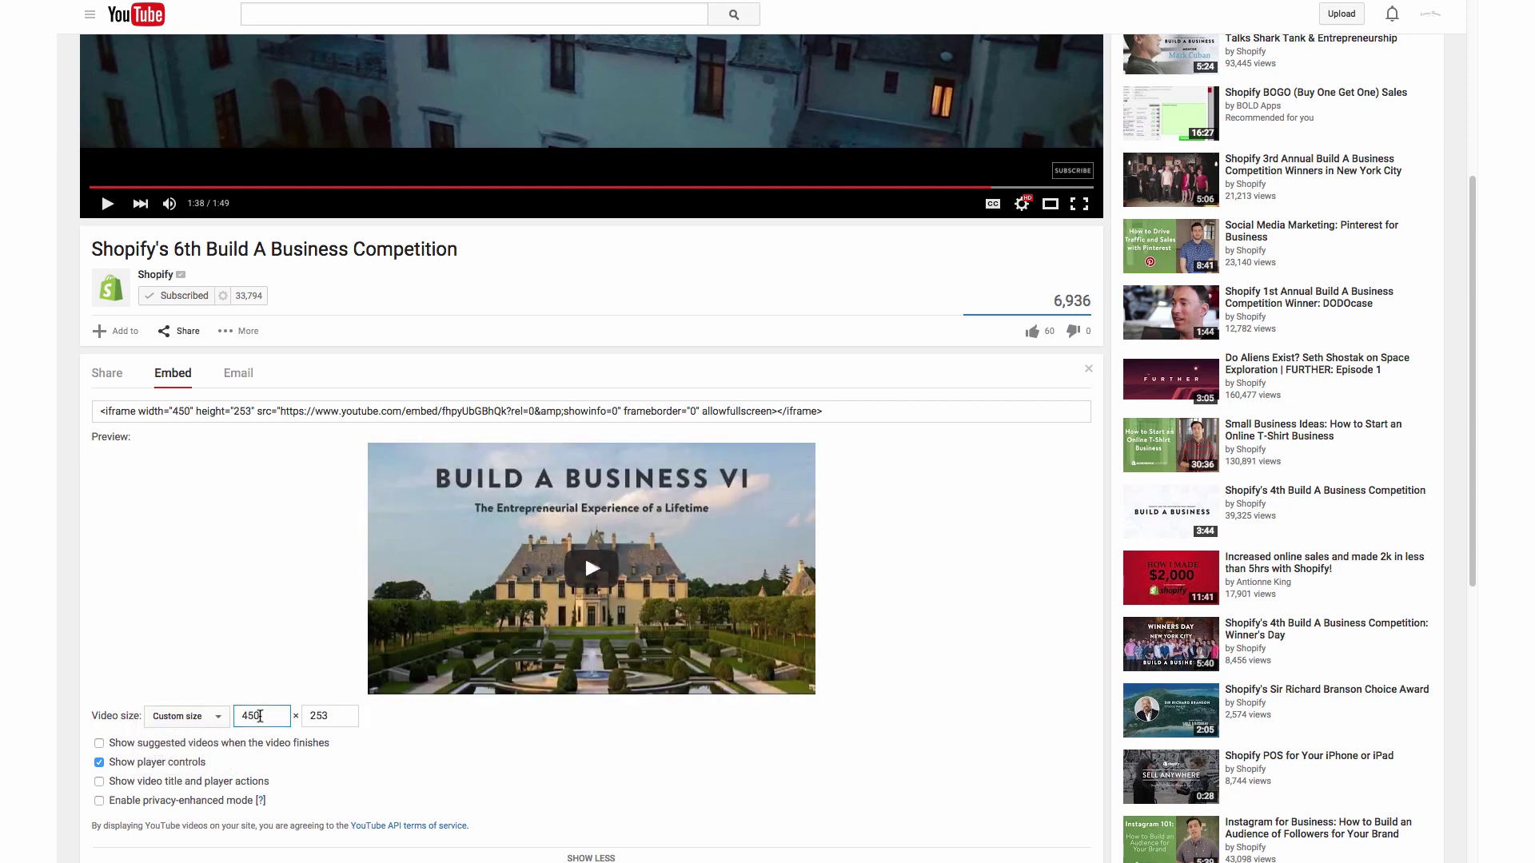
double_click(260, 716)
- Set the custom width to 450 so the height becomes 253
double_click(332, 716)
key("BackSpace")
left_click(271, 718)
double_click(271, 718)
type("500")
key("Tab")
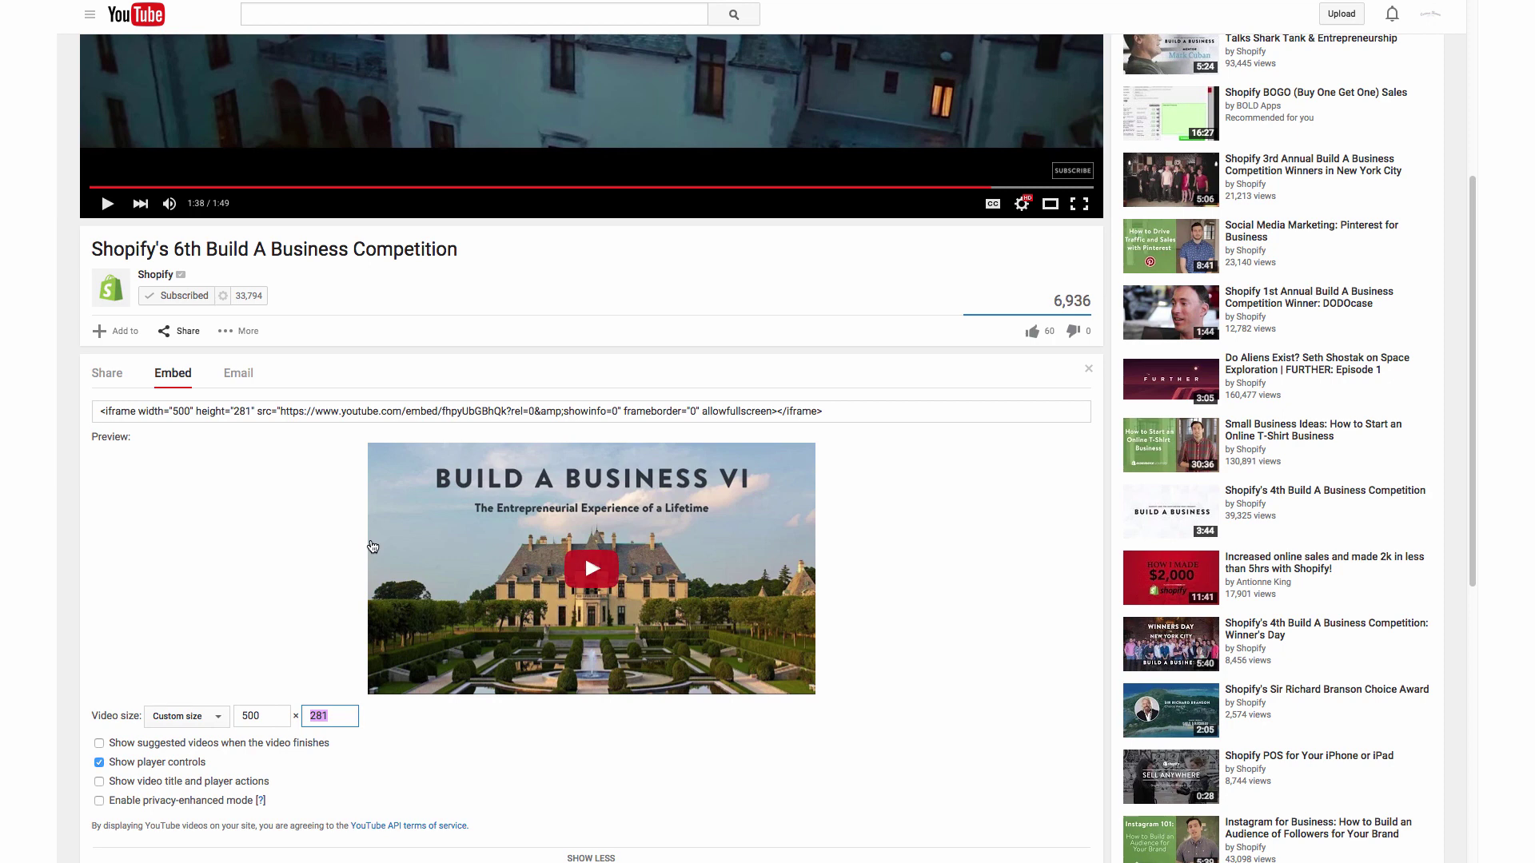
left_click(281, 708)
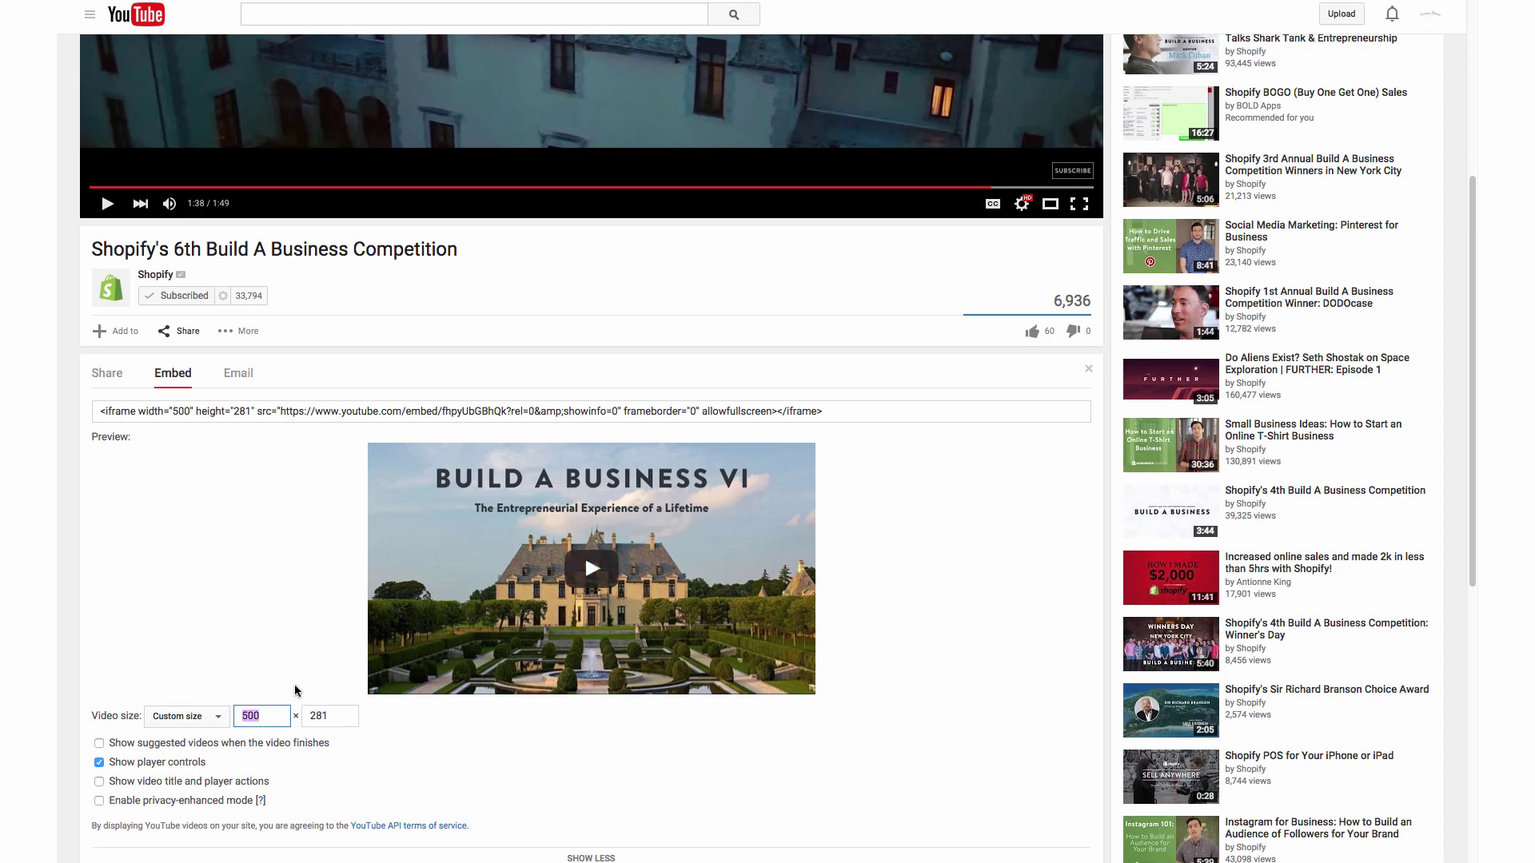
type("450")
key("Tab")
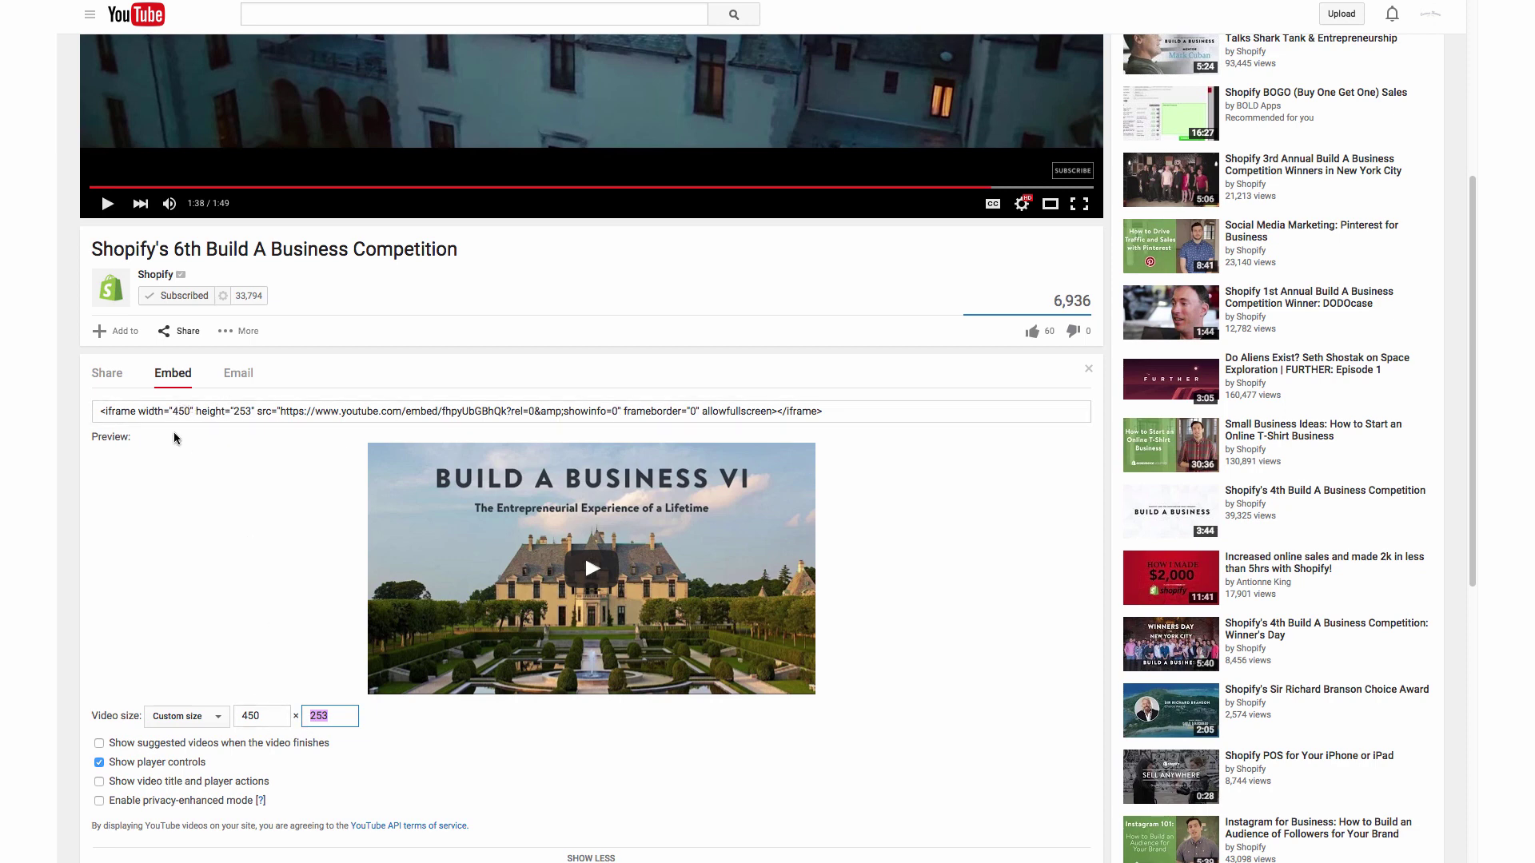
- Copy the 450×253 iframe embed code to the clipboard
left_click(198, 412)
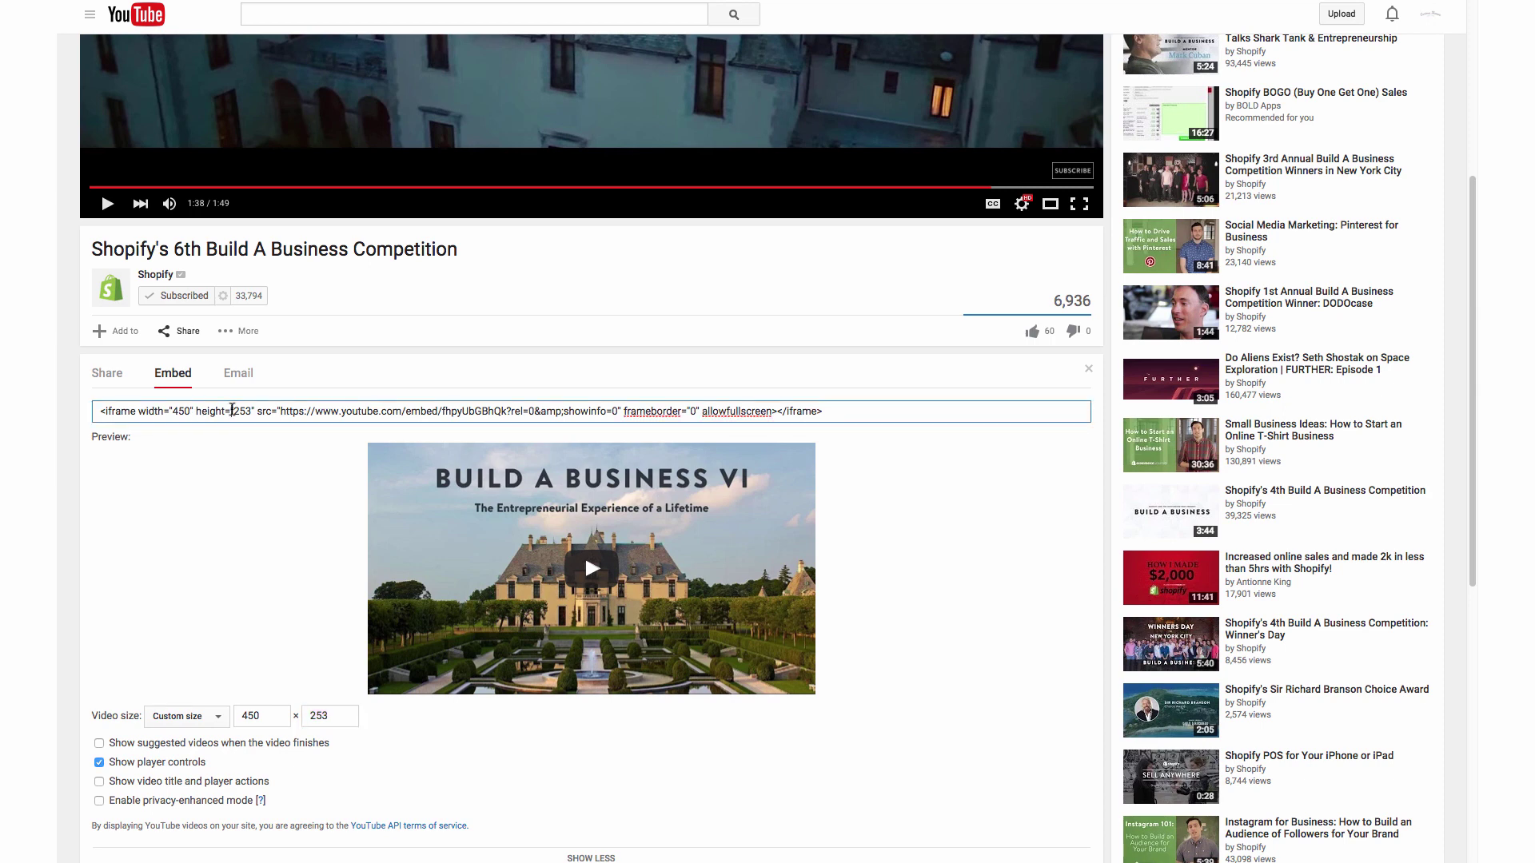
left_click(232, 409)
right_click(236, 412)
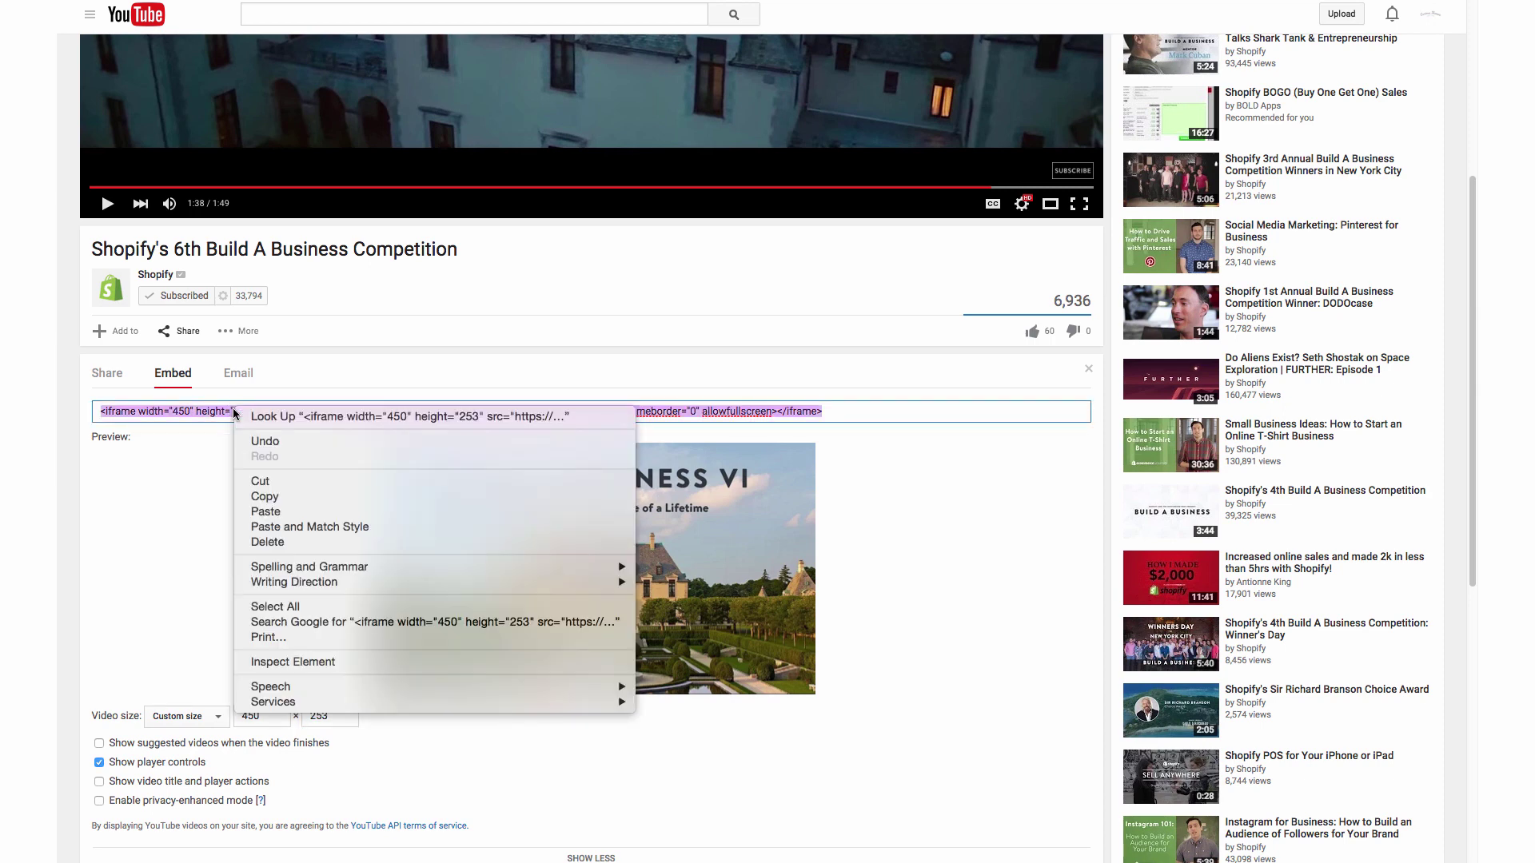
left_click(265, 497)
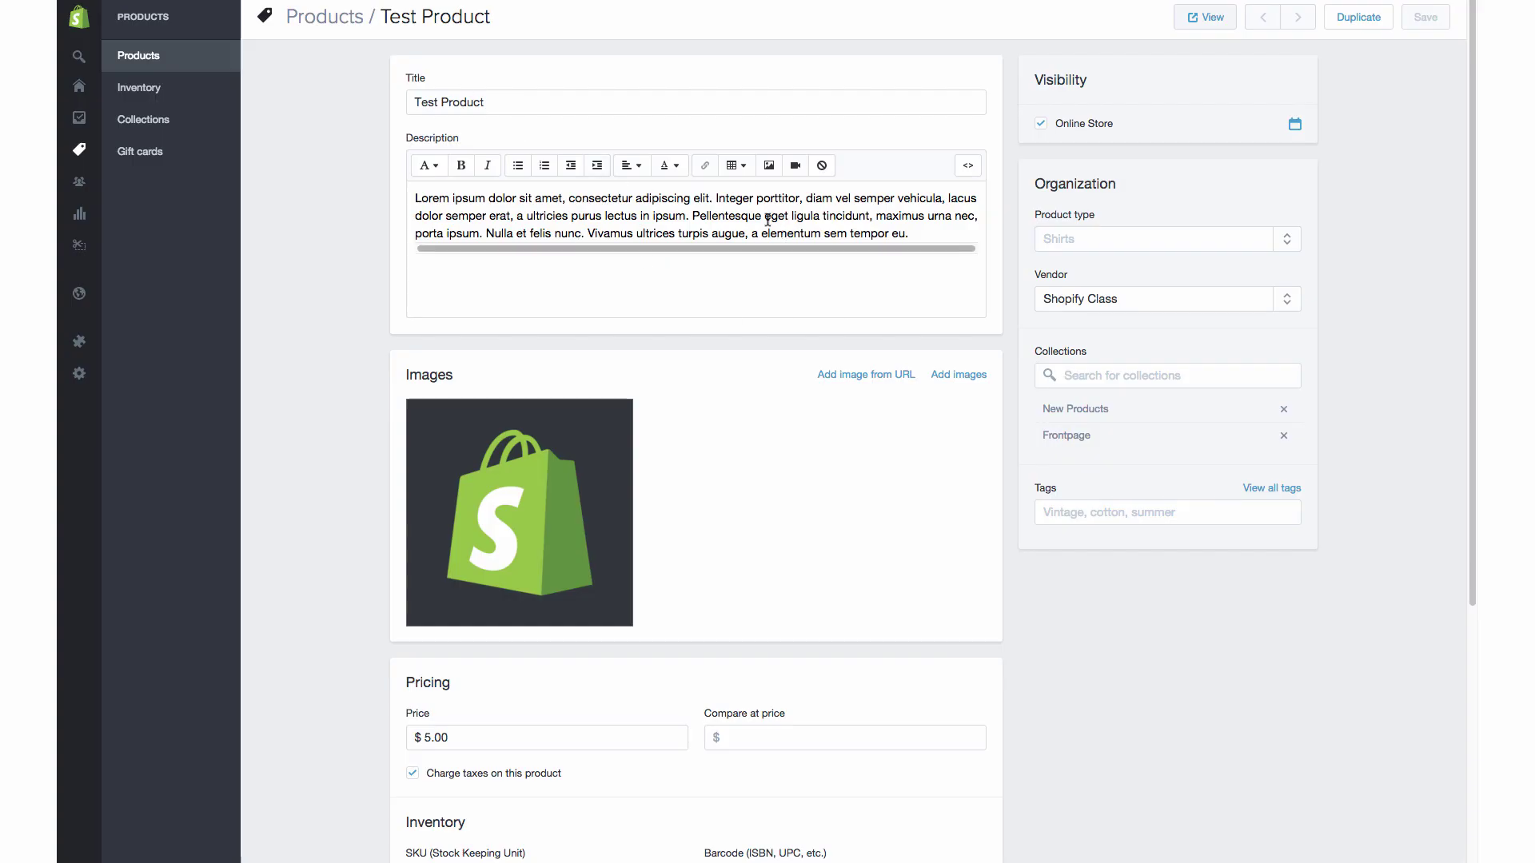
- Paste the iframe code on a new line after the description text in HTML view
left_click(938, 237)
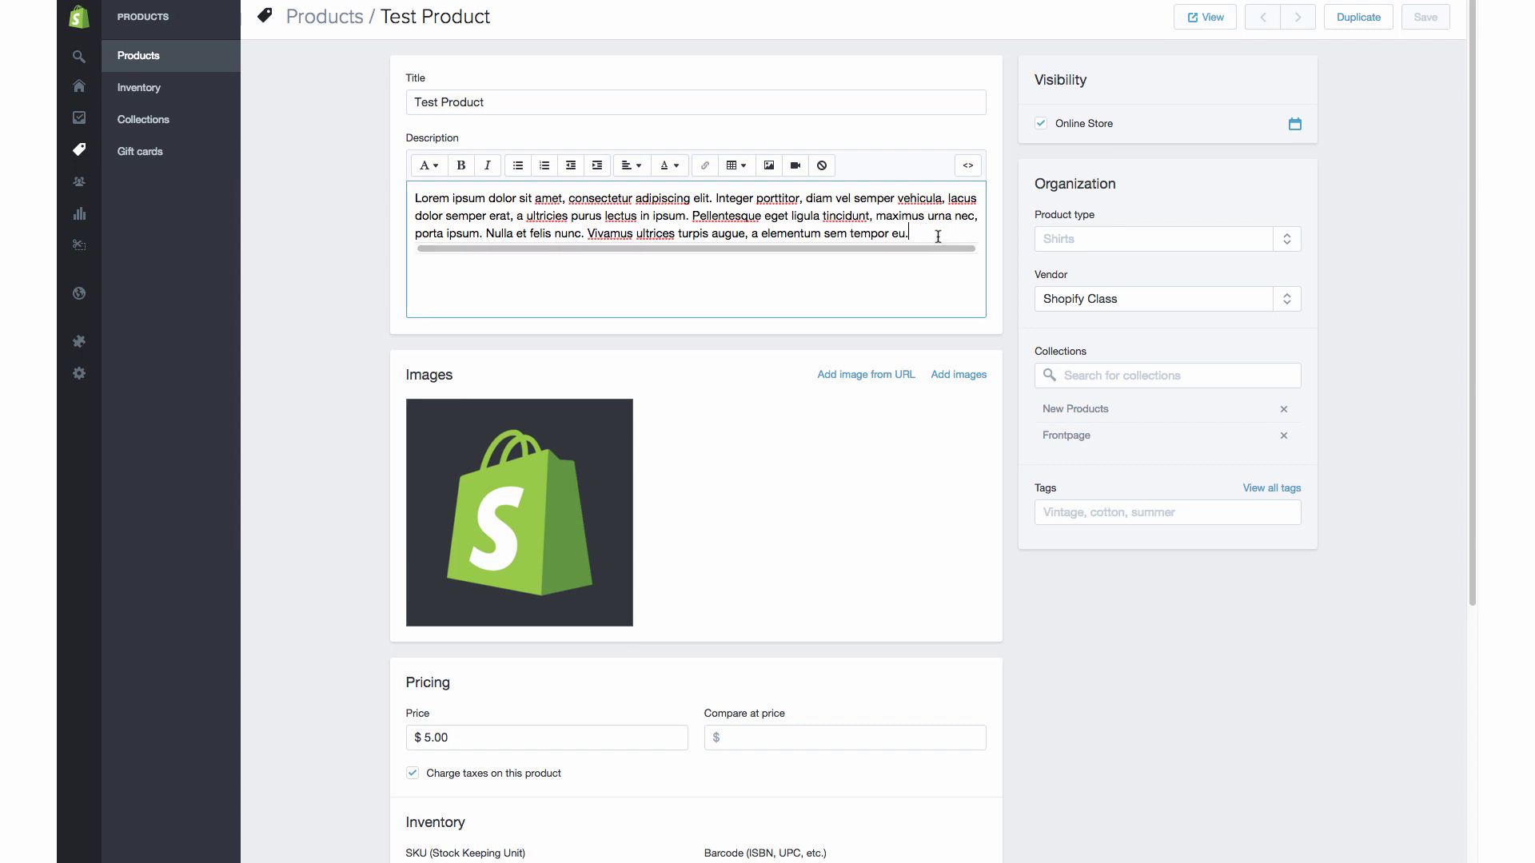
left_click(967, 166)
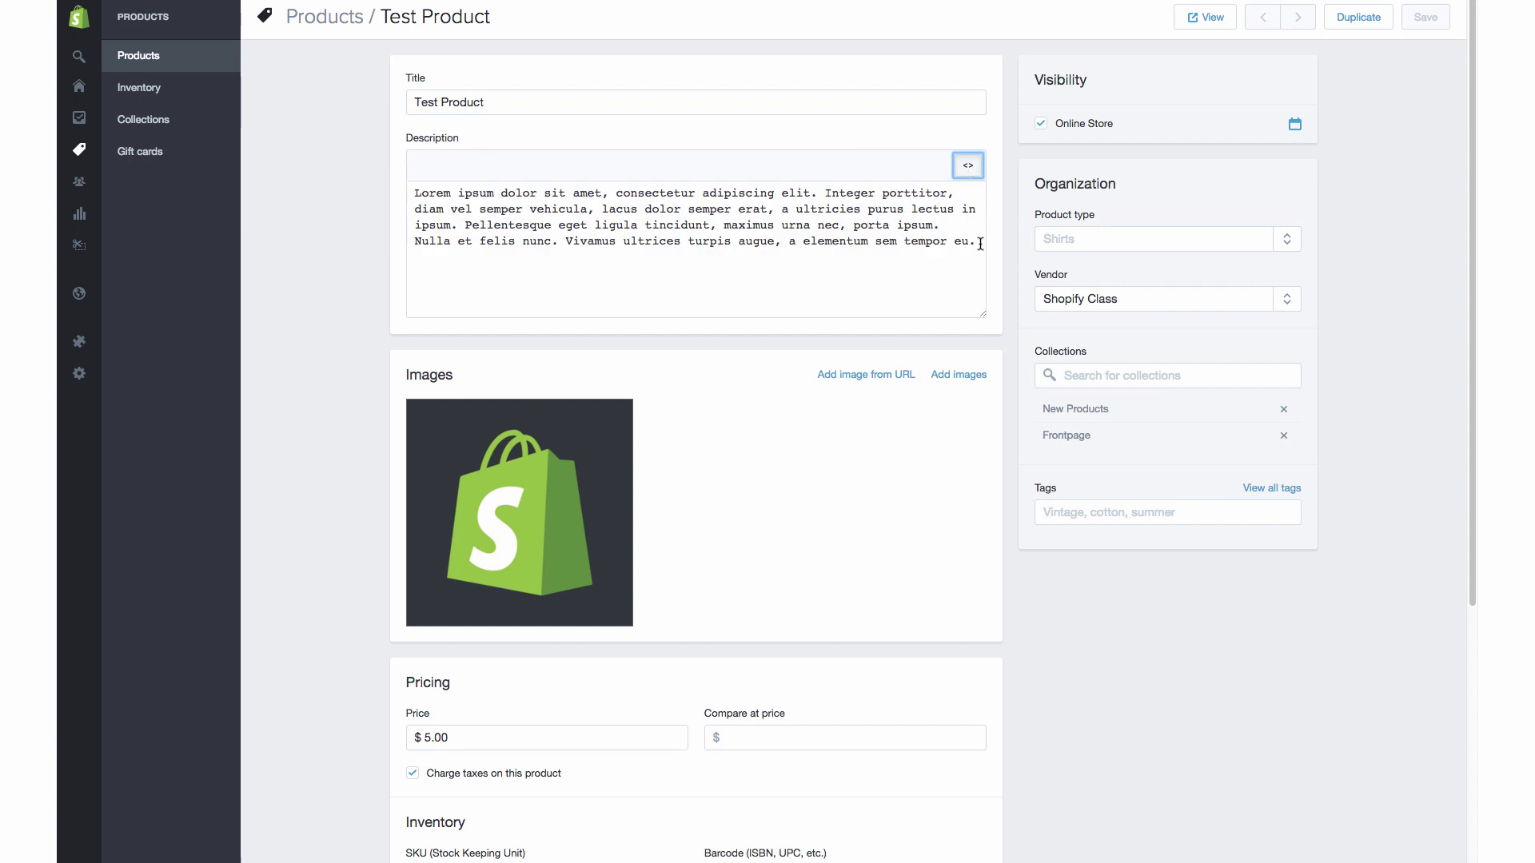
key("Return")
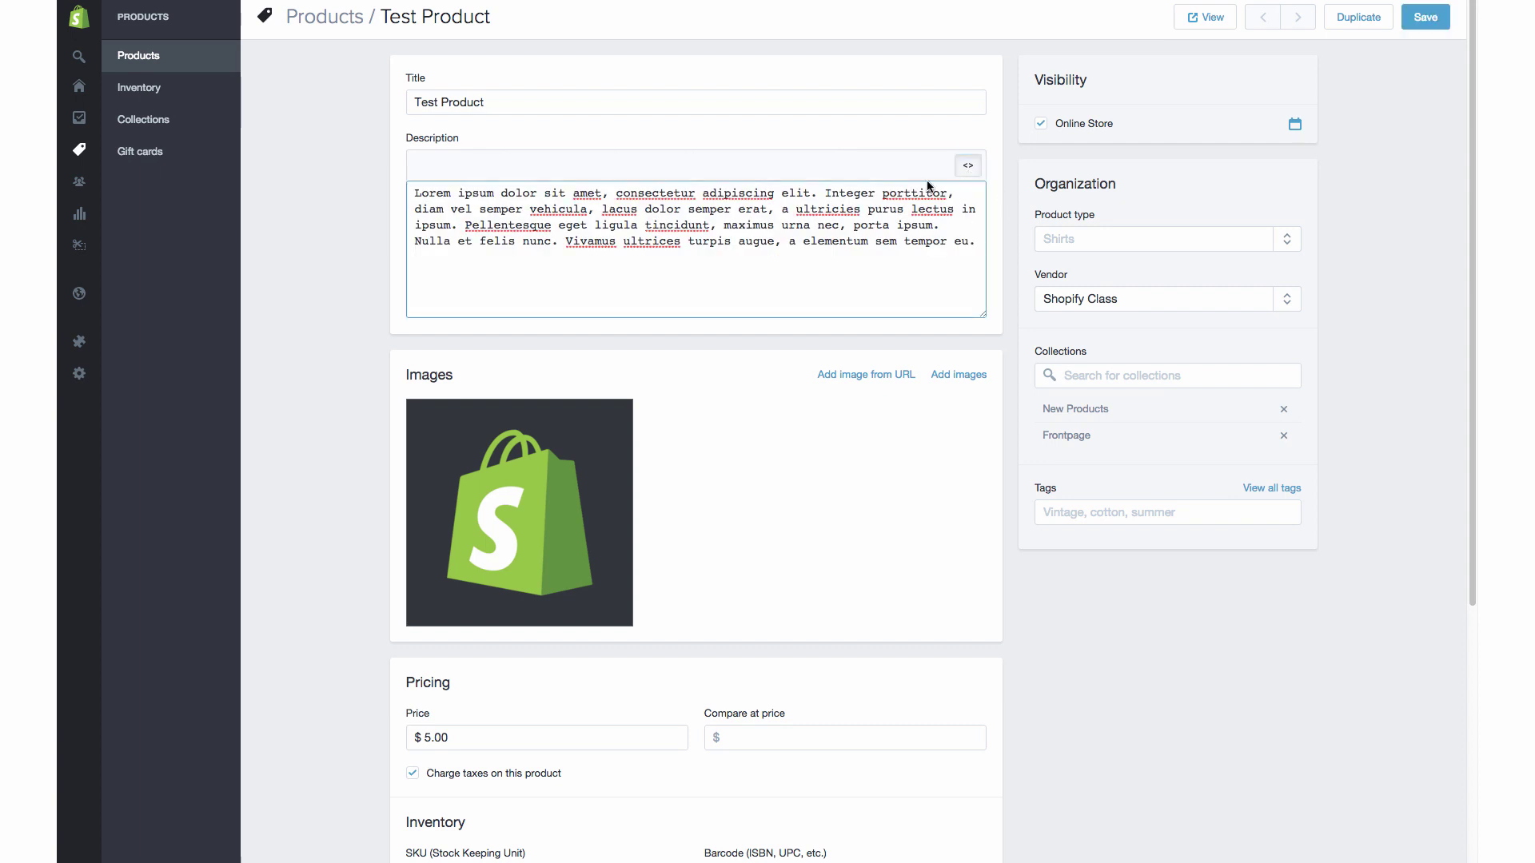
right_click(427, 264)
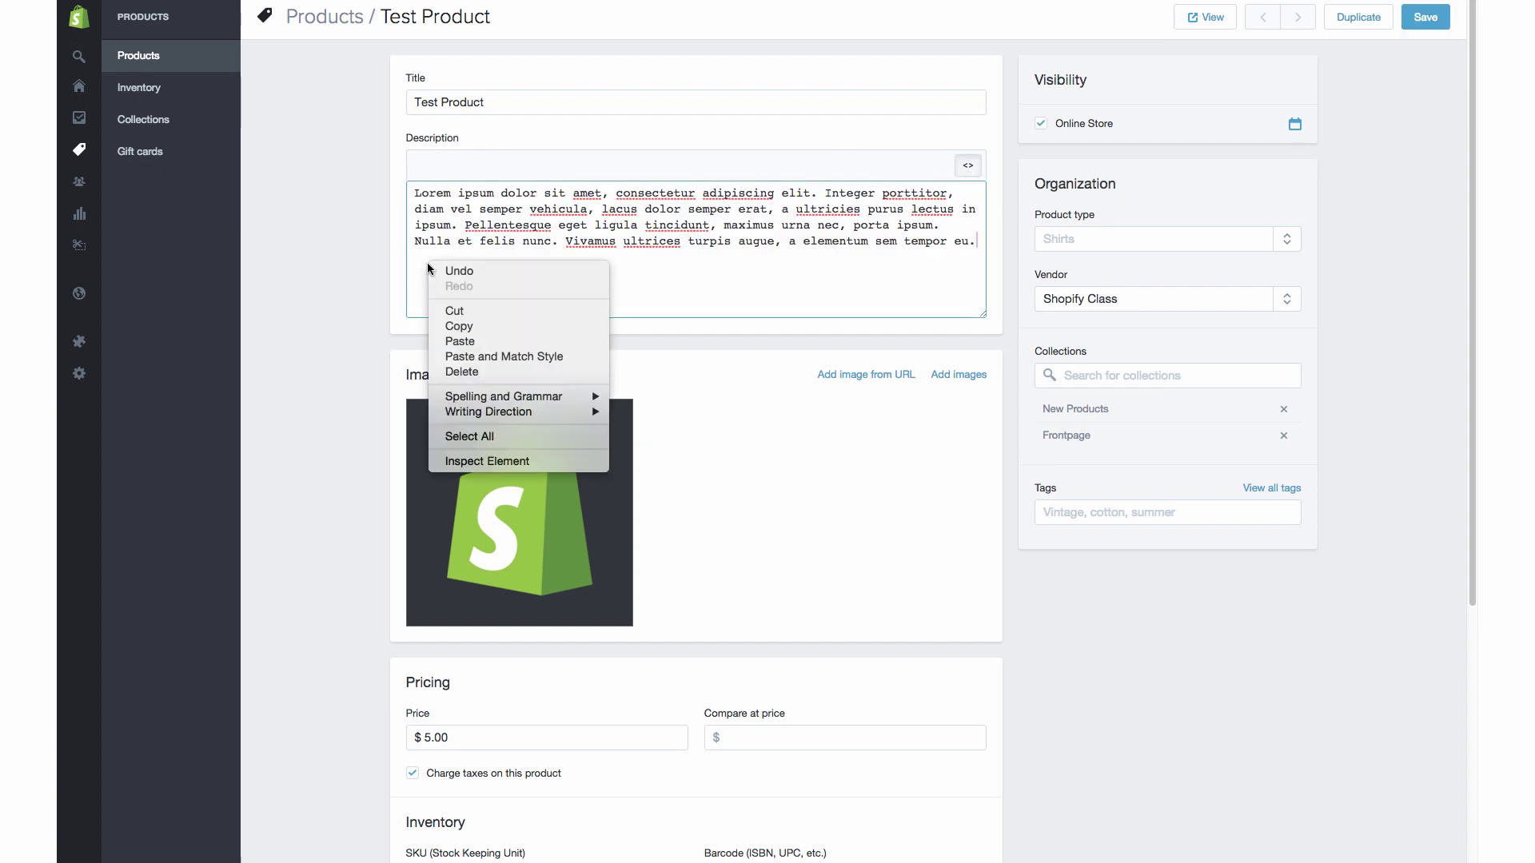
left_click(482, 342)
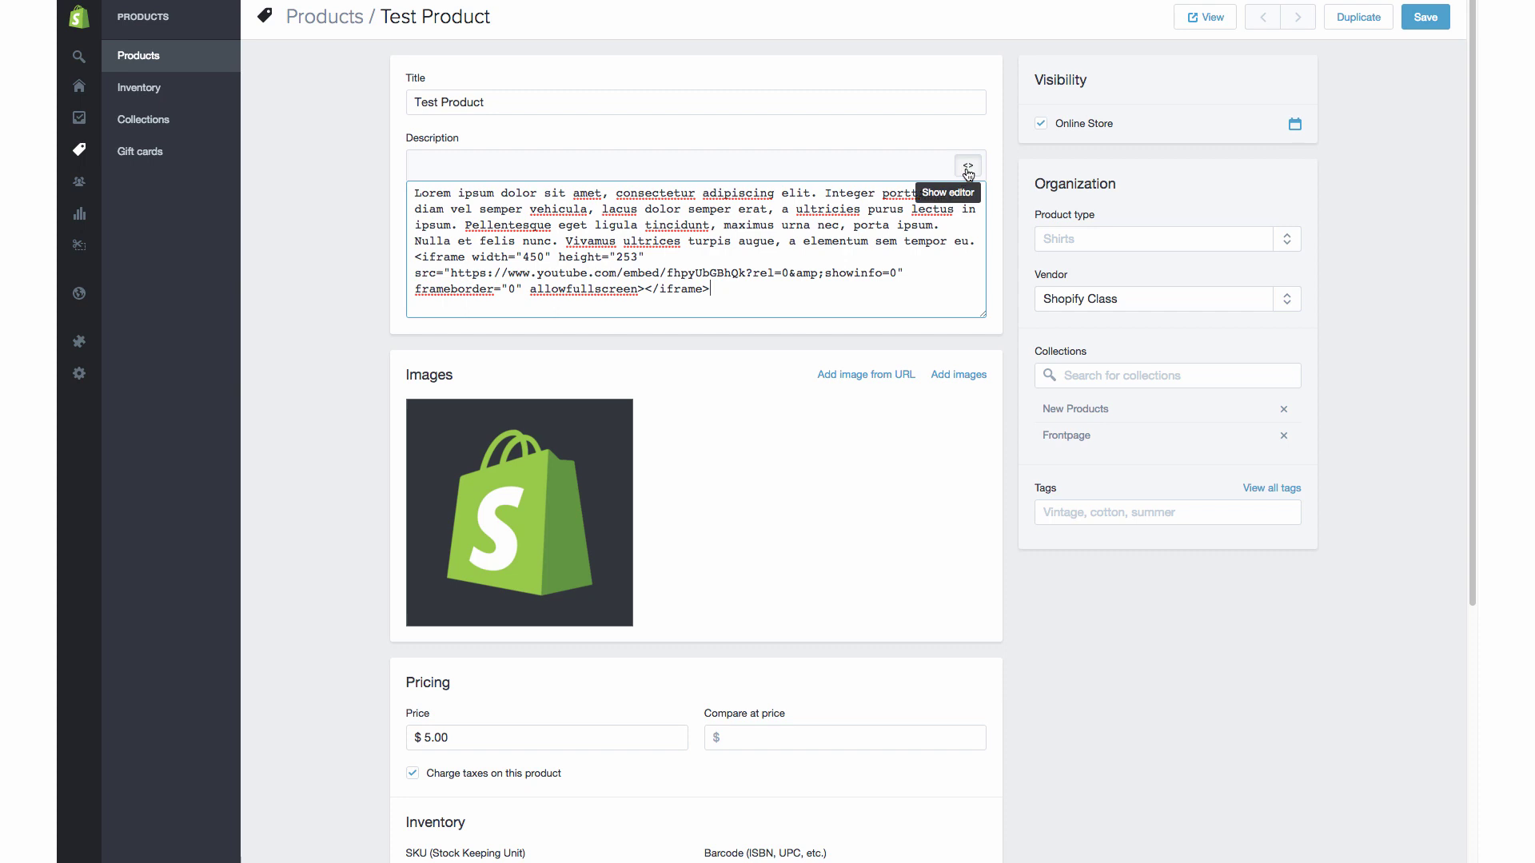
left_click(971, 170)
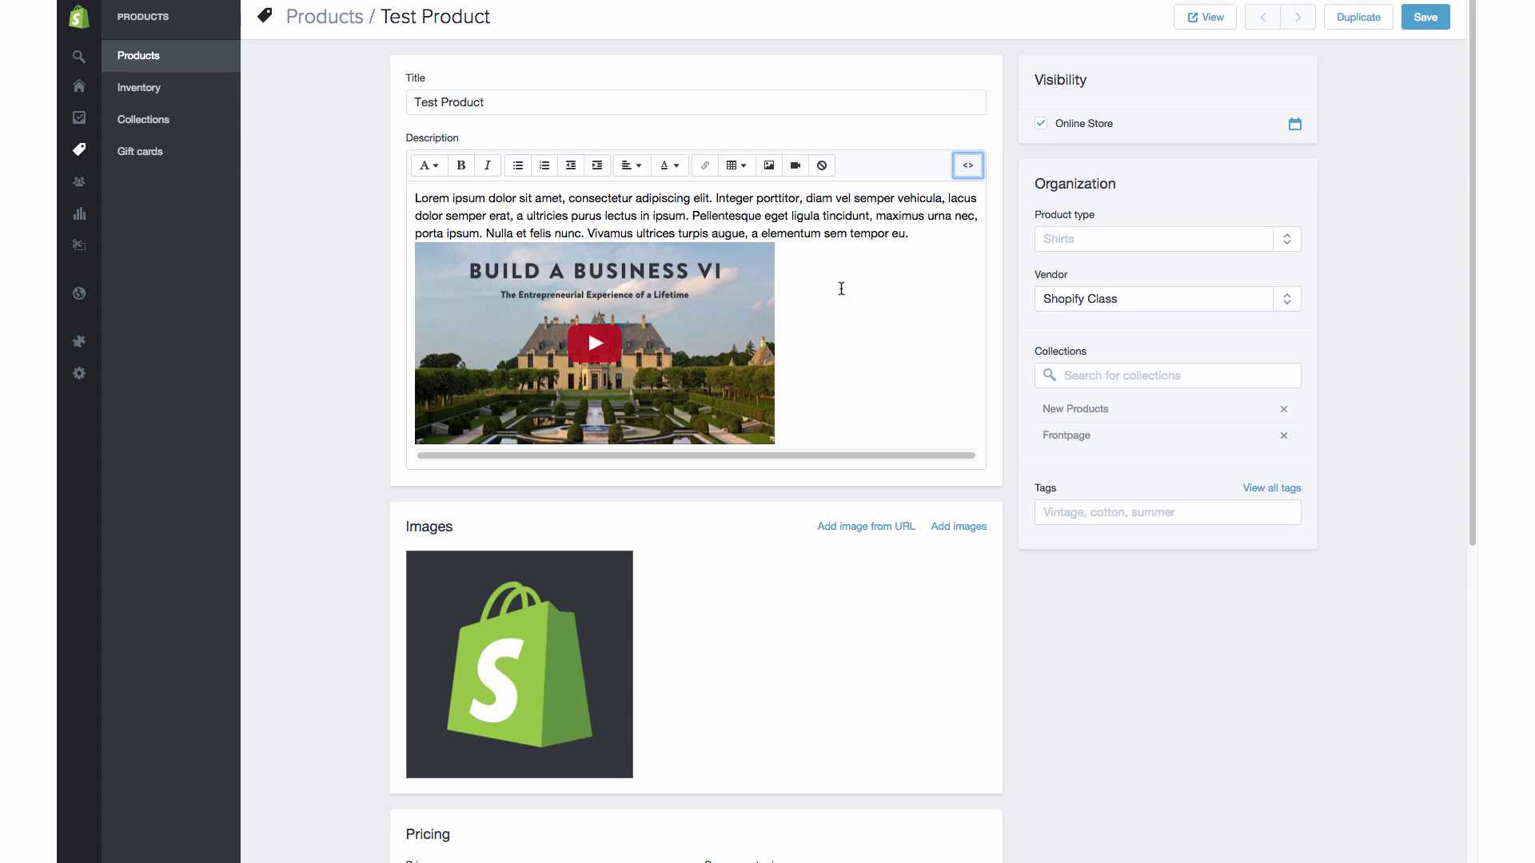
- Save Test Product with the embedded video in its description
left_click(923, 239)
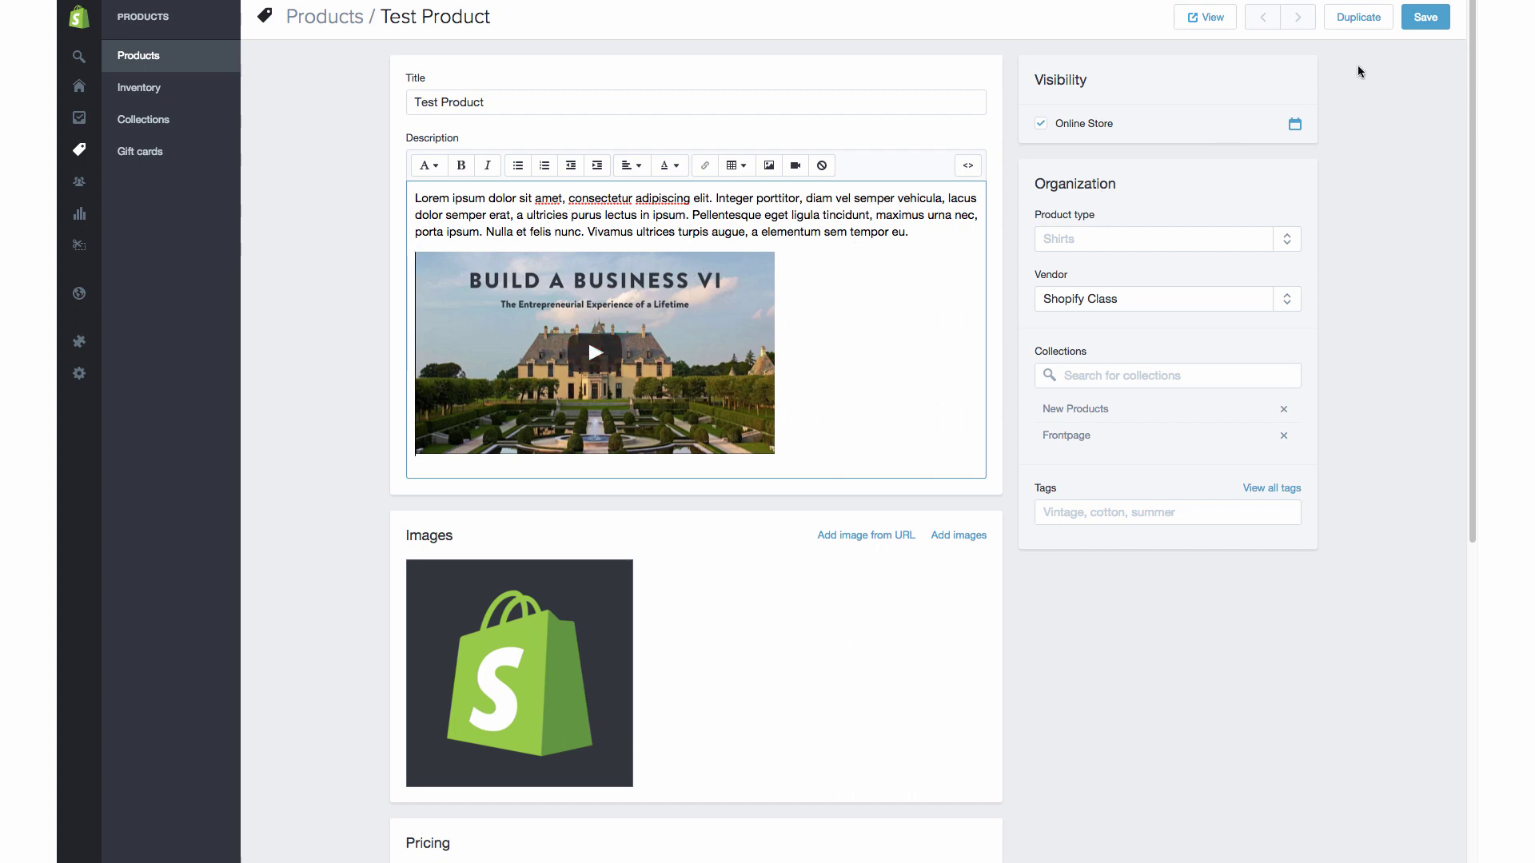
left_click(1419, 19)
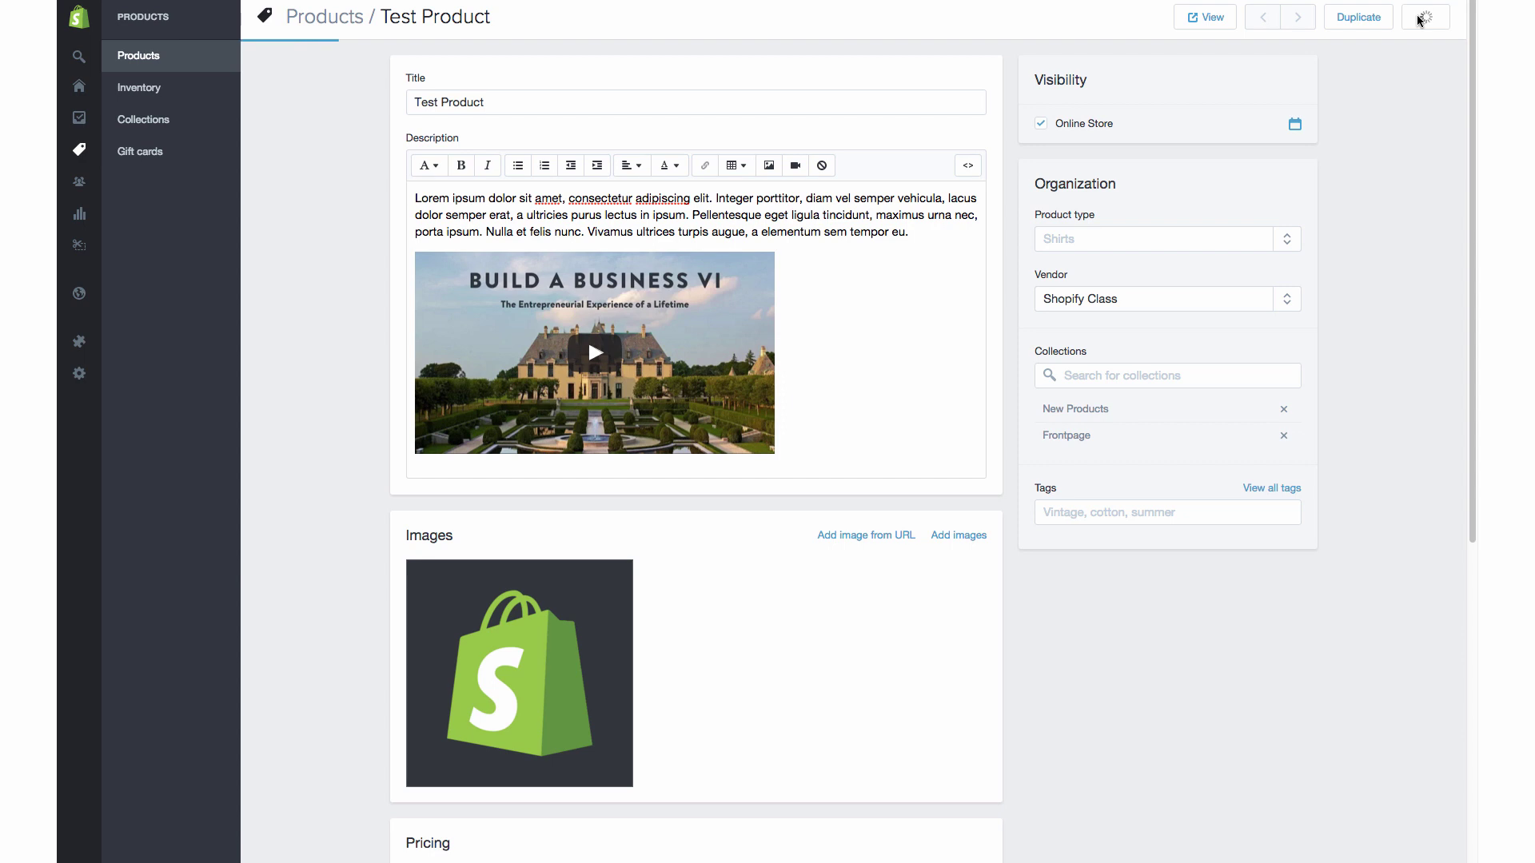